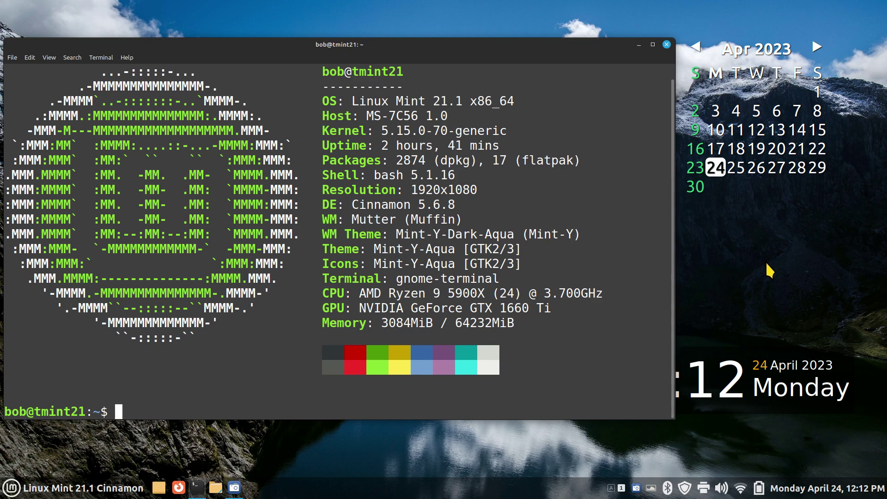
Highlight the resolution value in the terminal's system information, then close the terminal window.
drag(410, 190, 486, 191)
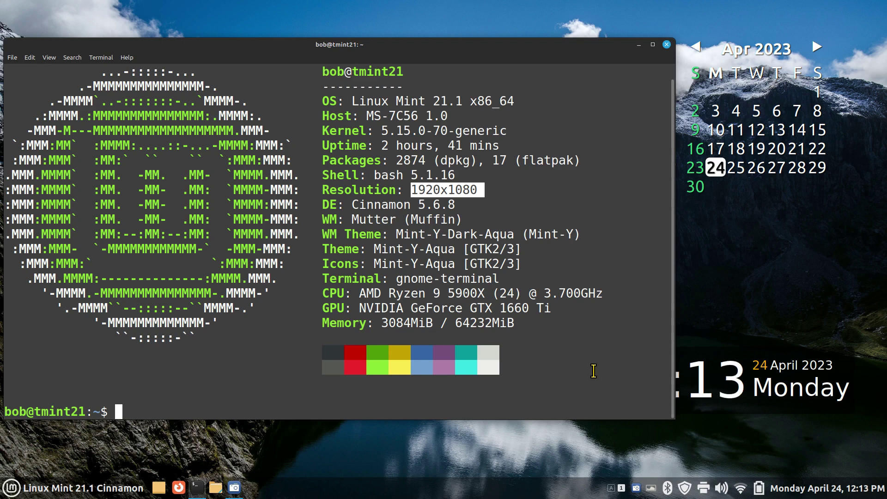
click(667, 45)
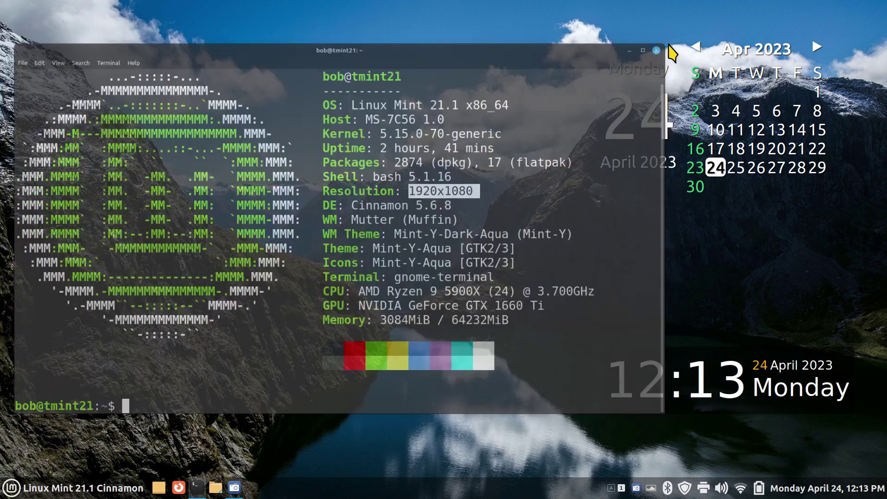
Open LibreOffice from the Office applications, view its available templates, and close it.
click(10, 489)
mouse_move(89, 439)
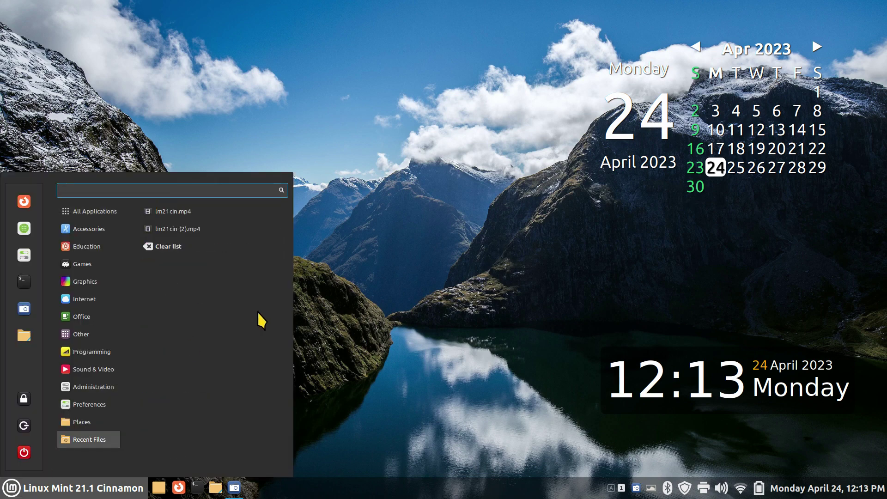
mouse_move(73, 317)
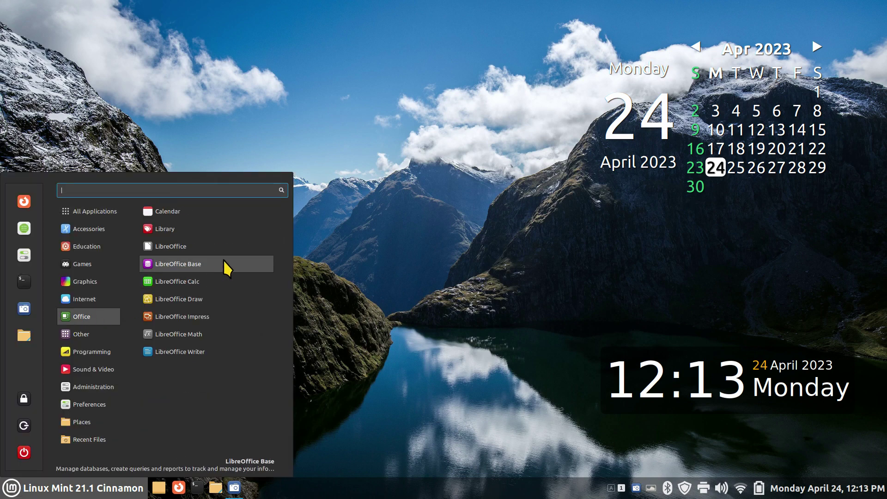
click(212, 245)
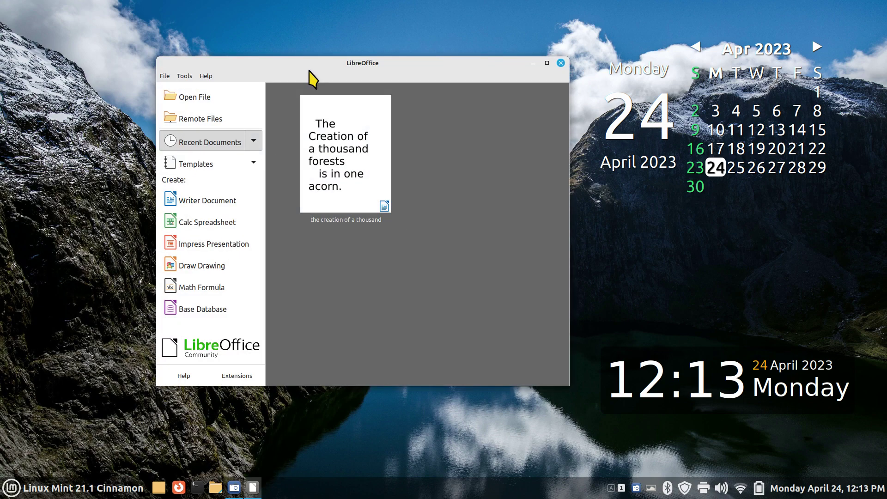
drag(303, 69, 336, 68)
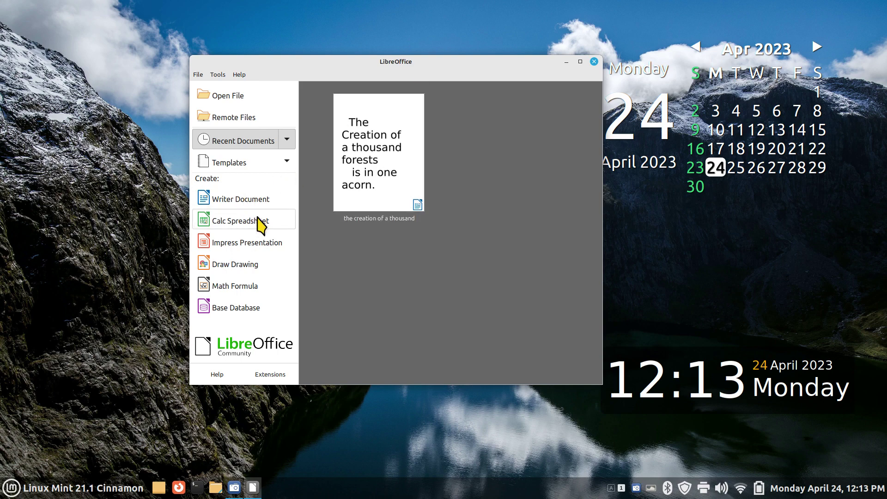
click(230, 163)
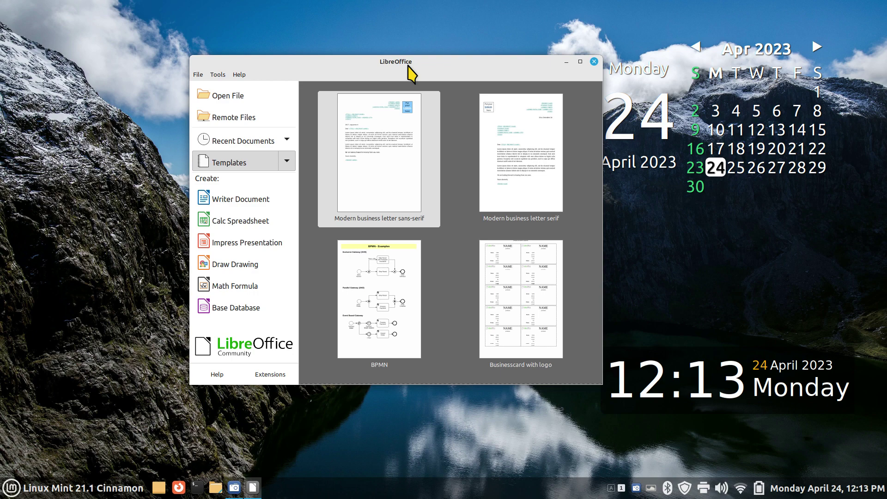
click(594, 61)
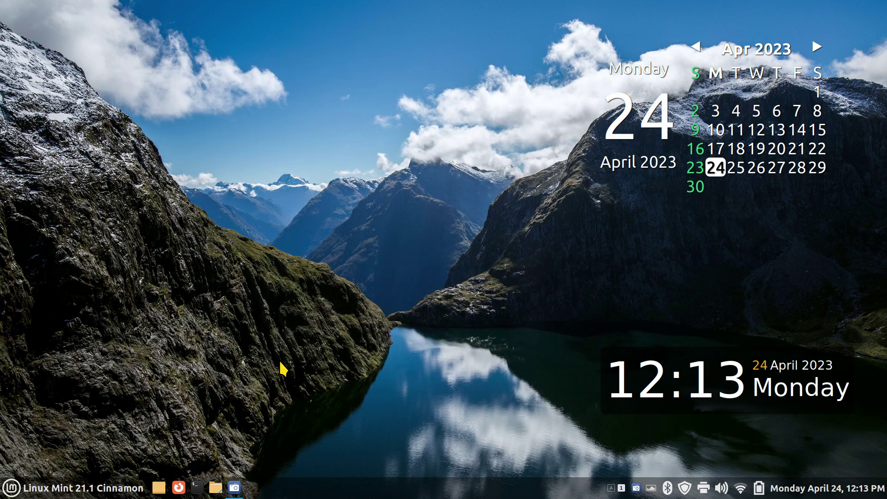
Open Software Manager, reposition its window, and search for "gimp".
click(6, 493)
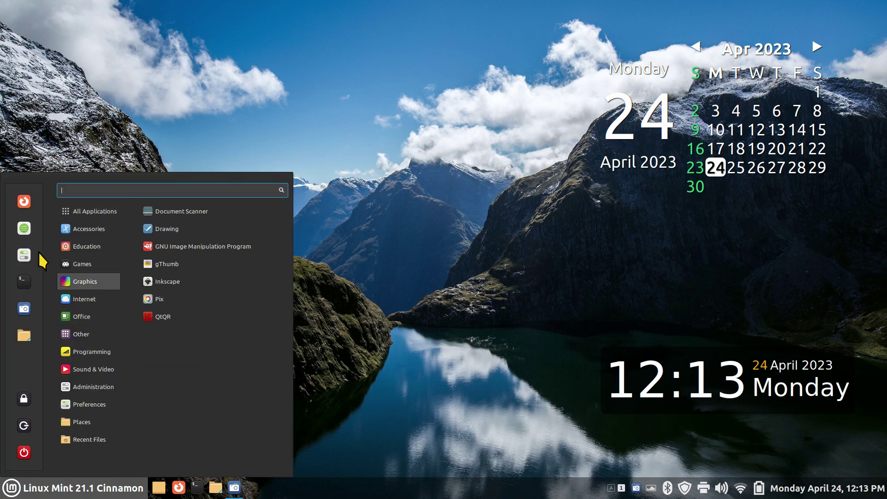
click(20, 229)
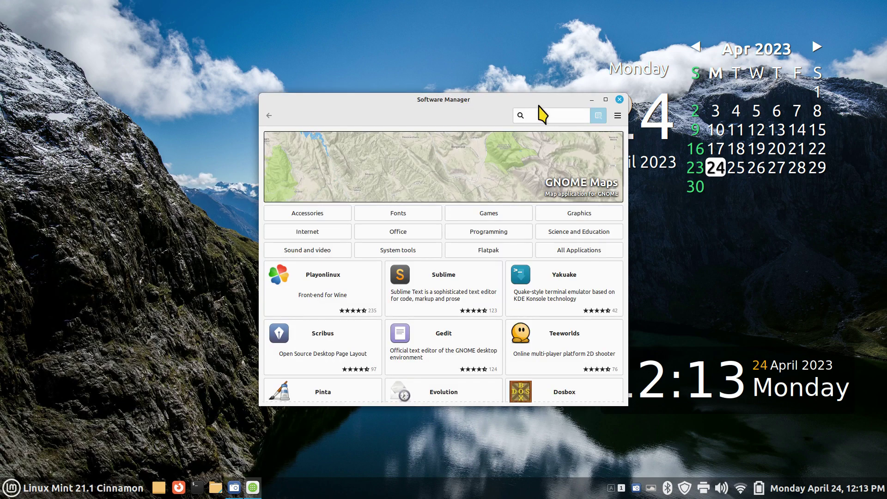
drag(478, 105, 374, 53)
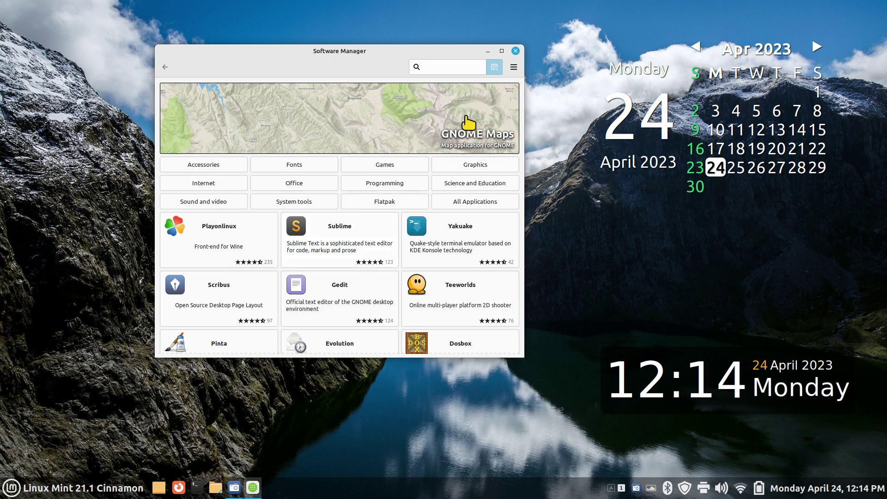
text(gimp)
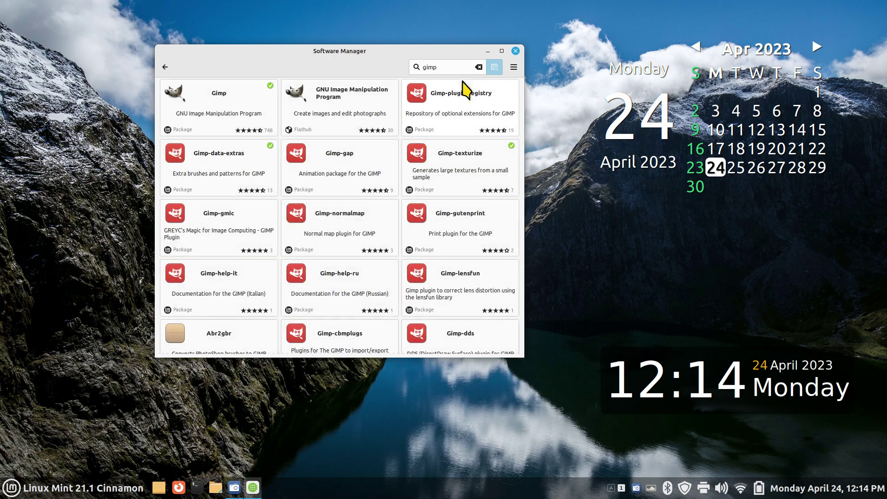
Check the package source options on the Gimp details page and return to the main page.
click(183, 112)
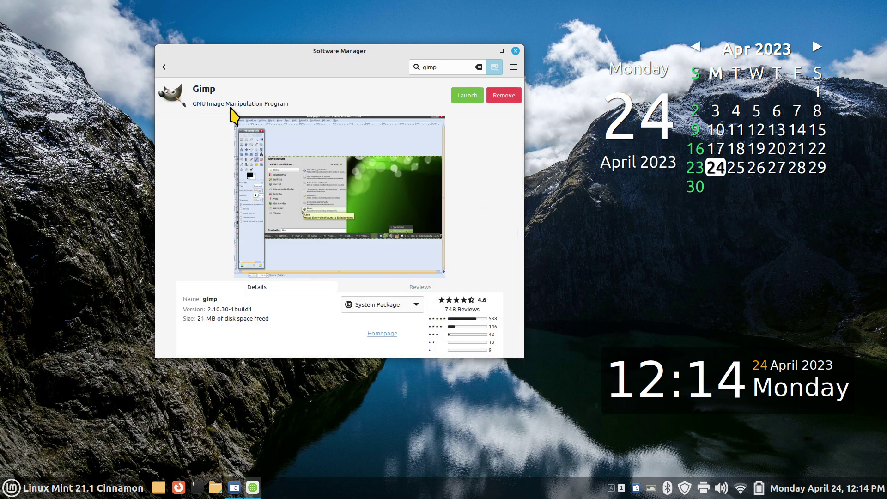
click(415, 305)
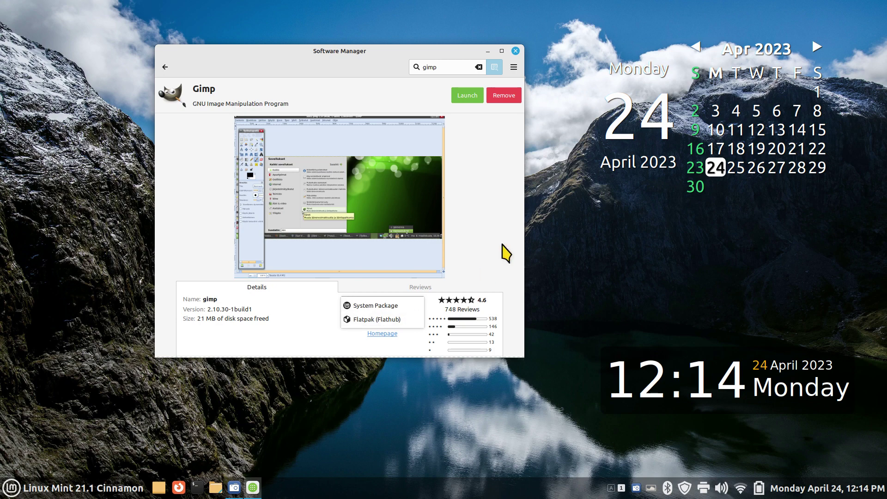
key(Escape)
click(165, 67)
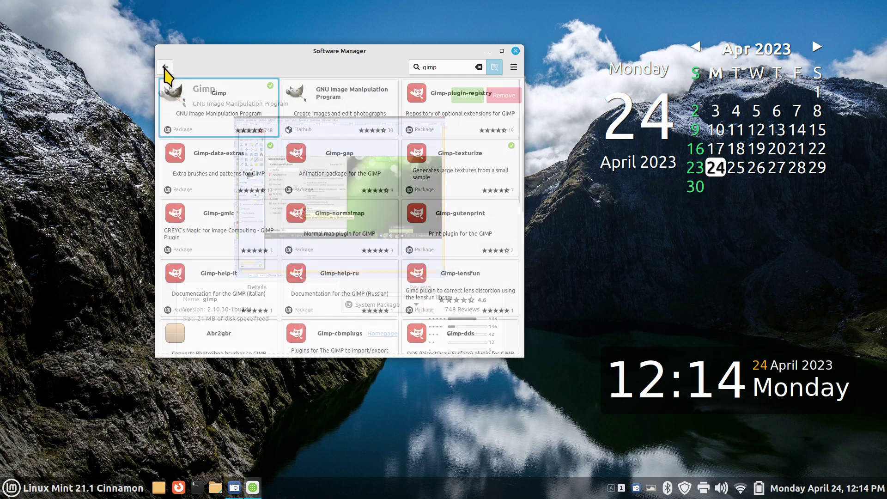
click(165, 67)
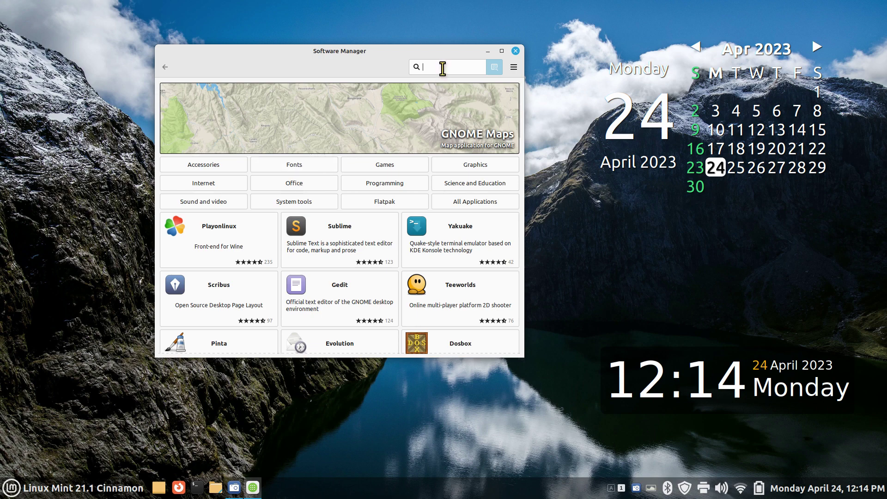
Search for "dic", open the Goldendict details page, and check its package source options.
text(dic)
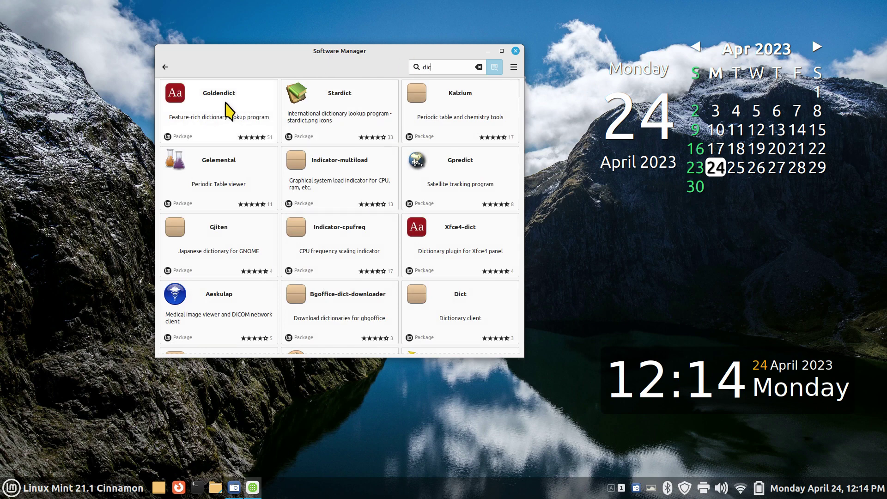
click(257, 119)
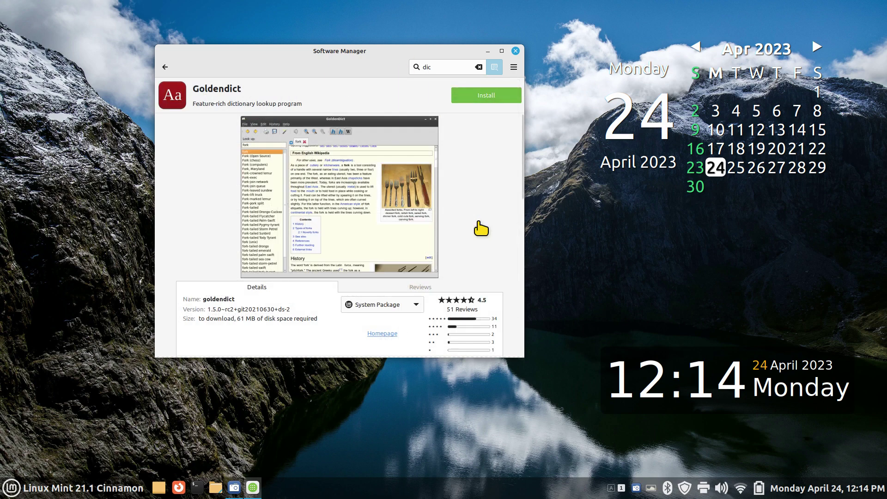
click(408, 307)
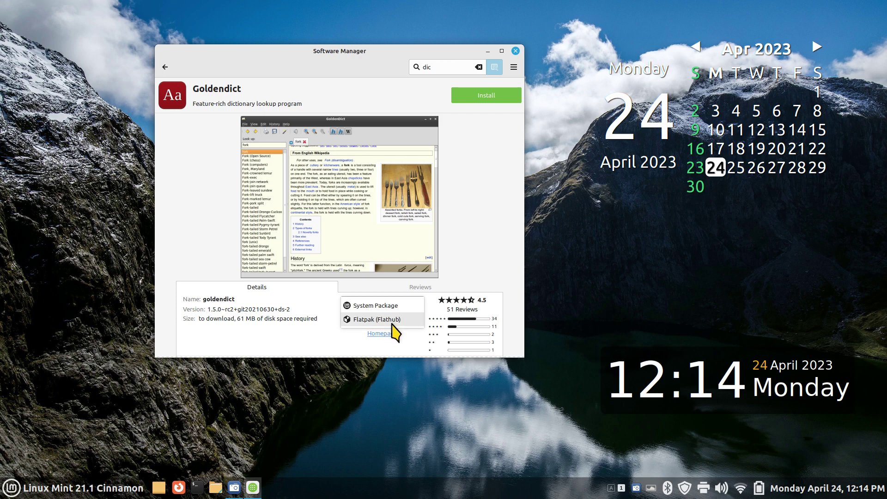
click(492, 160)
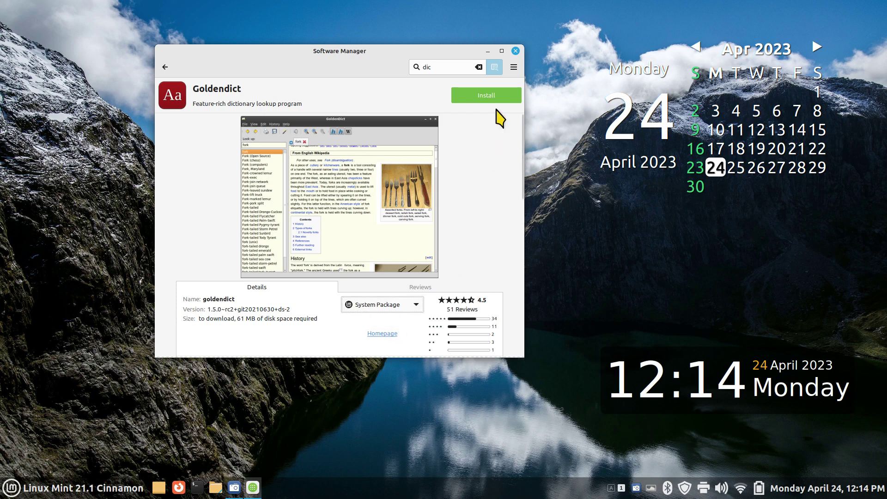
Install Goldendict as a system package with its additional software, authenticating with the account password.
click(486, 98)
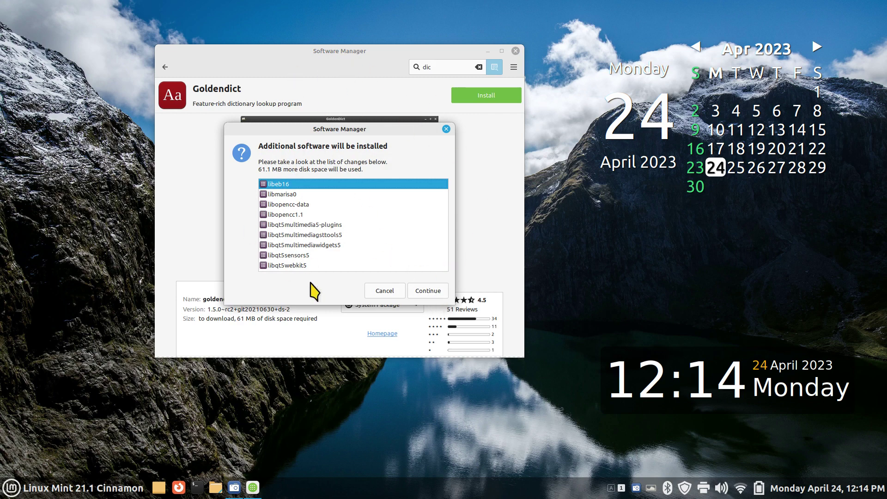
click(429, 291)
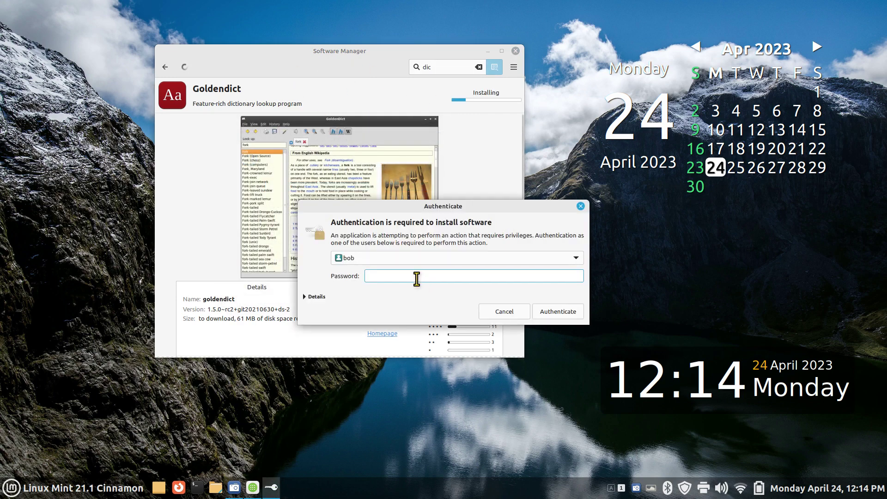
drag(447, 208, 353, 178)
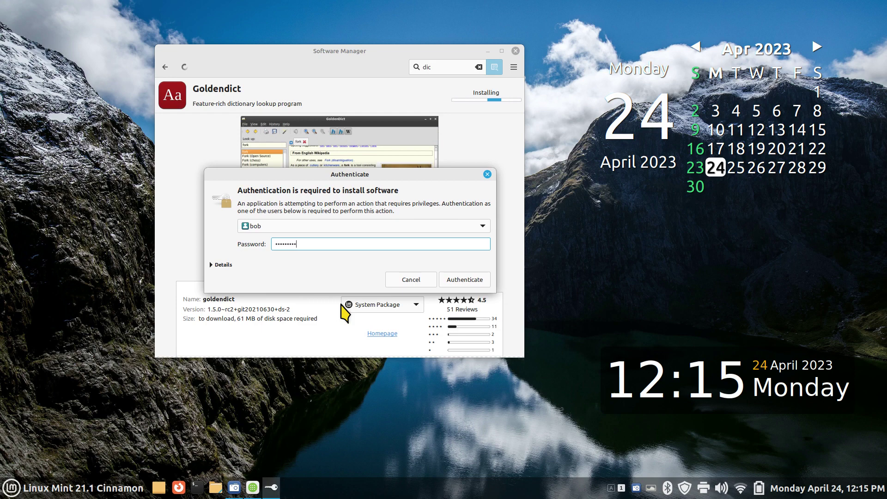
key(Return)
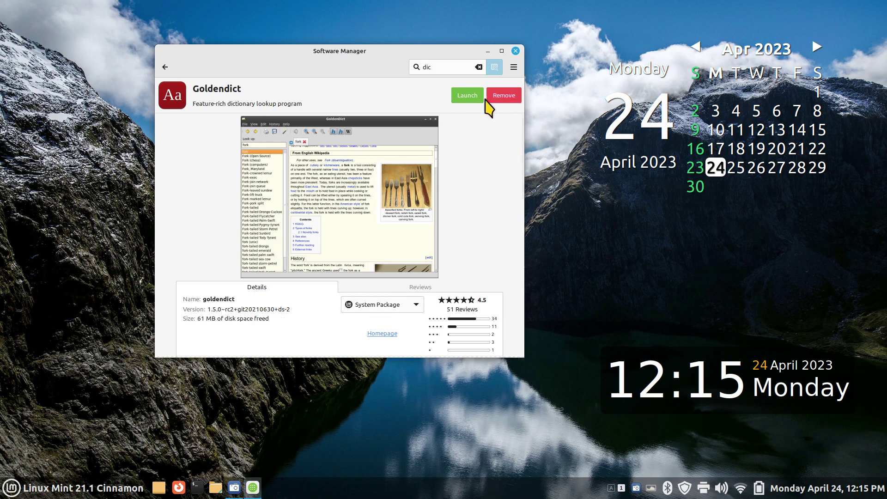
Browse the Fonts category and view the details of Ttf-mscorefonts-installer.
click(165, 67)
click(165, 69)
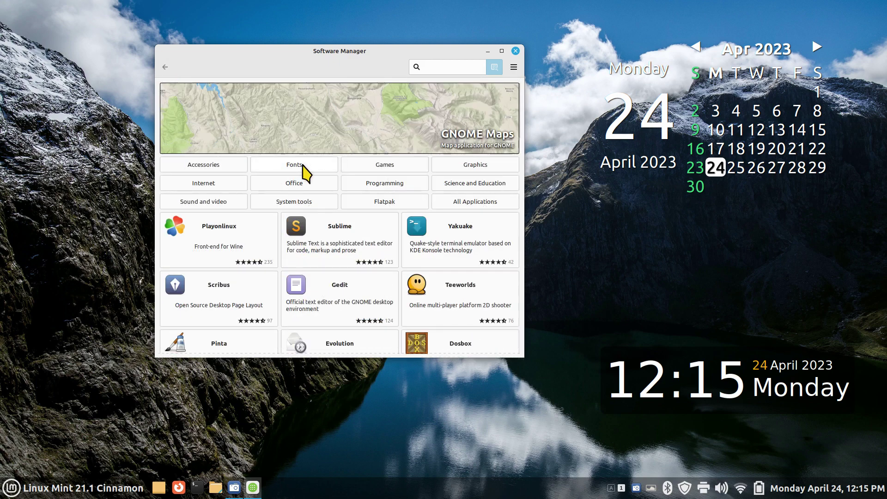
click(300, 172)
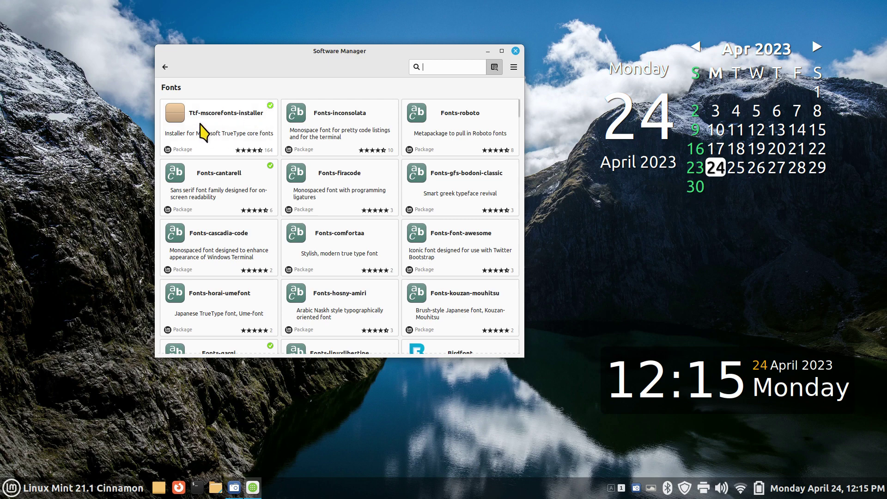
click(275, 135)
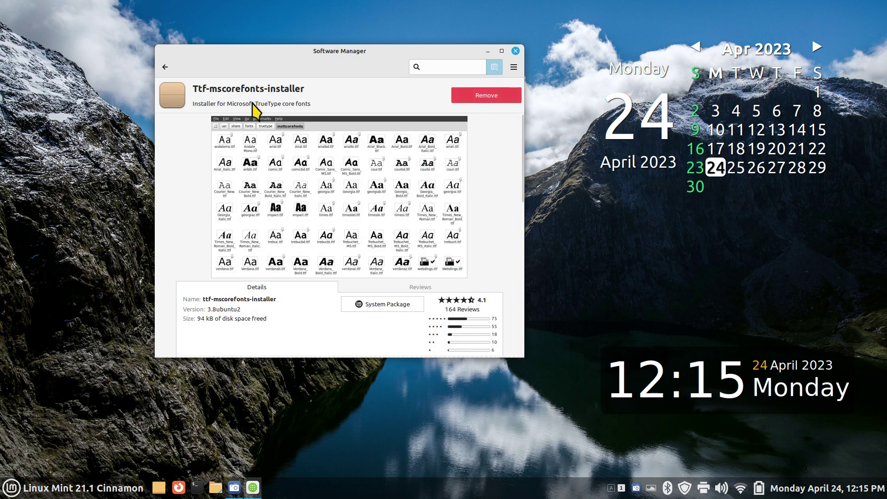
click(165, 66)
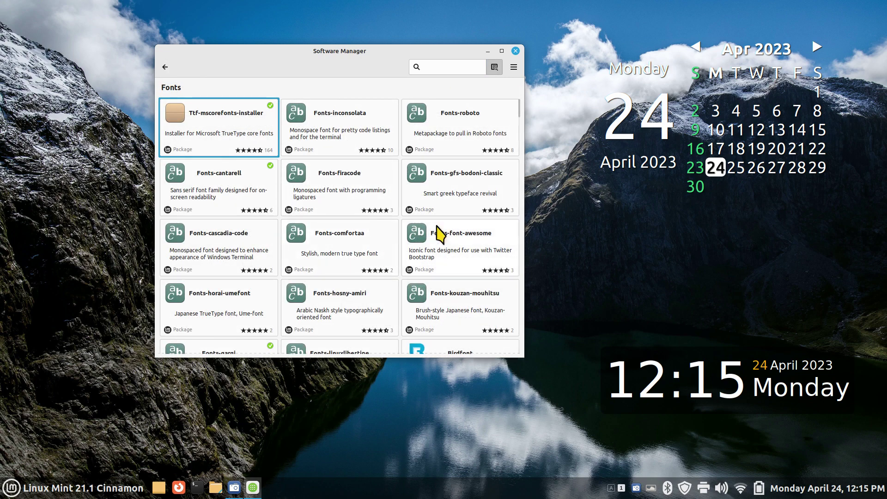
scroll(439, 234, down, 3)
scroll(439, 233, up, 3)
Leave the Fonts category and browse the applications in the Office category.
click(165, 67)
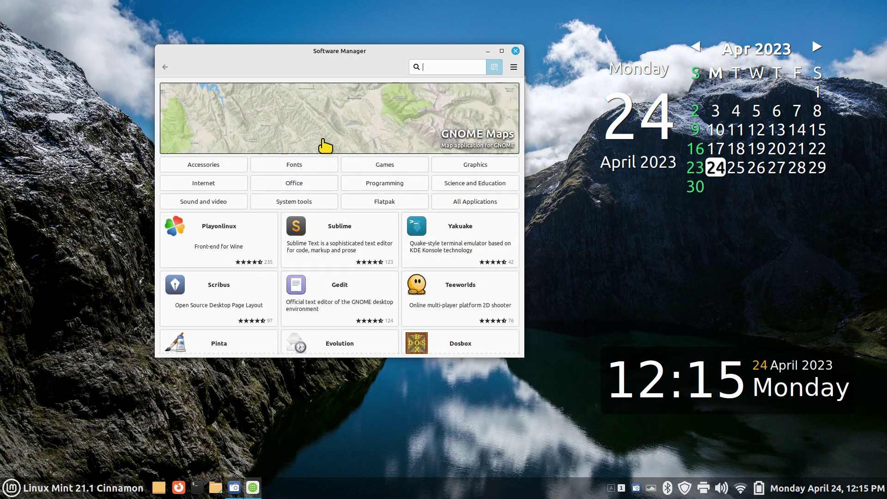
click(291, 183)
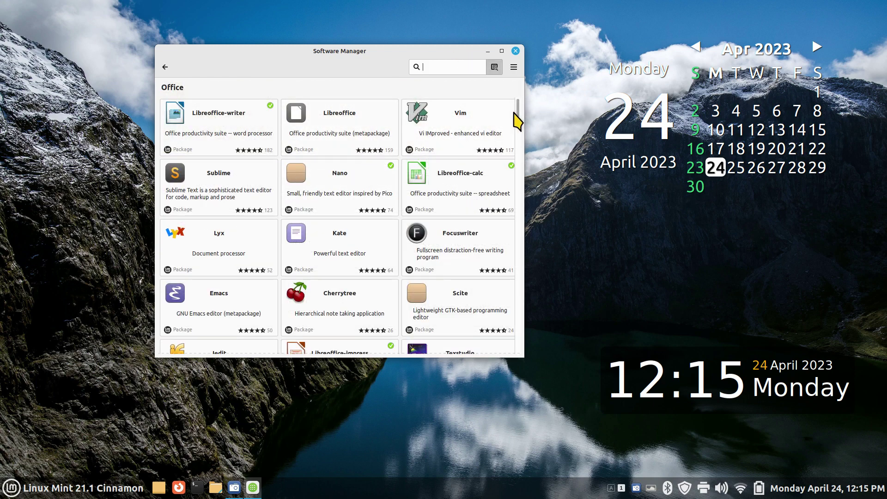
mouse_move(522, 121)
mouse_down()
mouse_move(522, 162)
mouse_move(518, 119)
mouse_up()
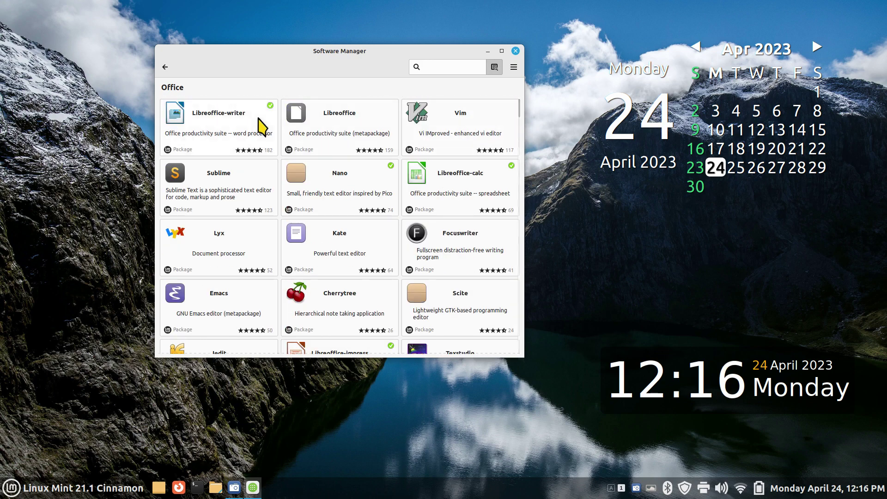
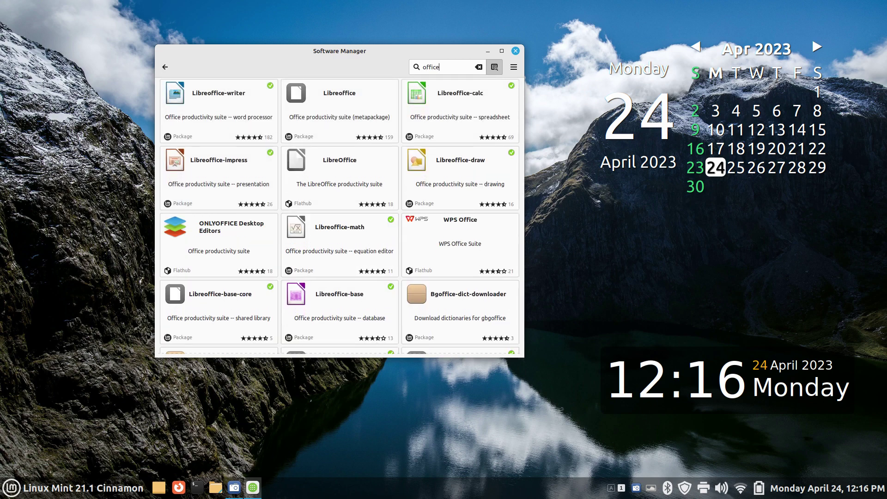
Replace the search text with "libreoffice temp" and open the Libreoffice-templates details page.
key(BackSpace)
key(BackSpace)
key(BackSpace)
key(BackSpace)
key(BackSpace)
key(BackSpace)
text(libreo)
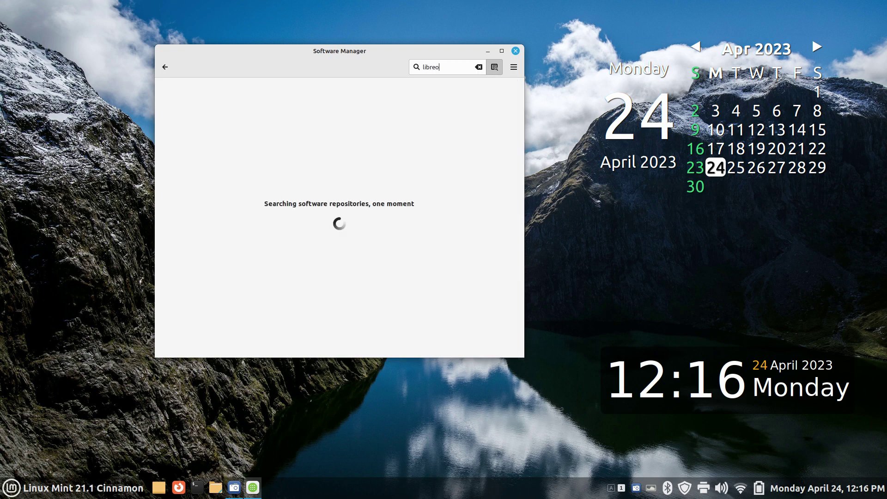
text(ffice temp)
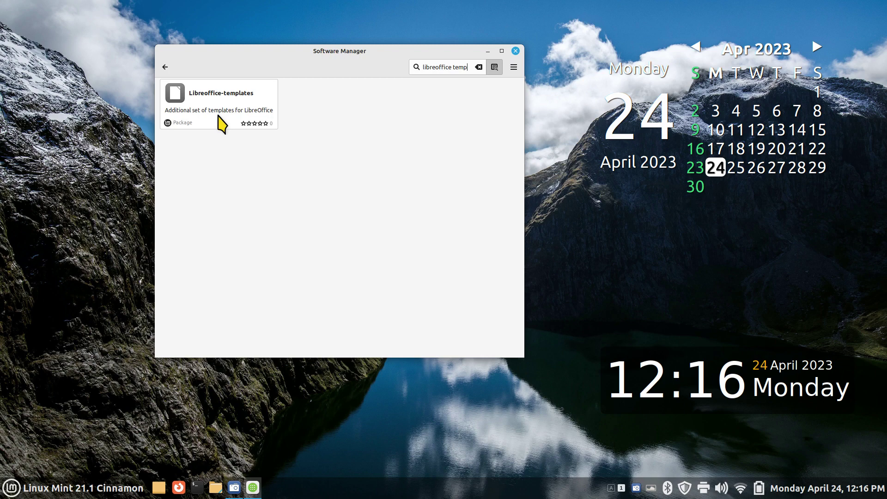
click(222, 123)
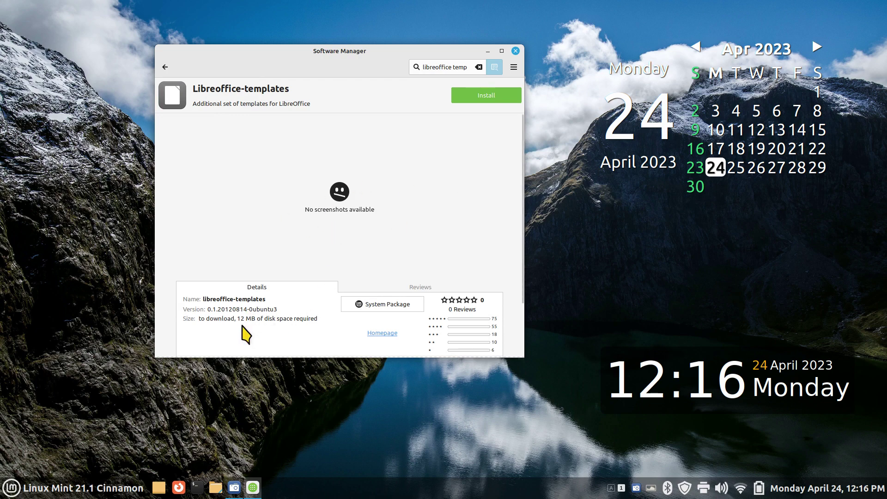
Install Libreoffice-templates and leave its search results.
click(488, 106)
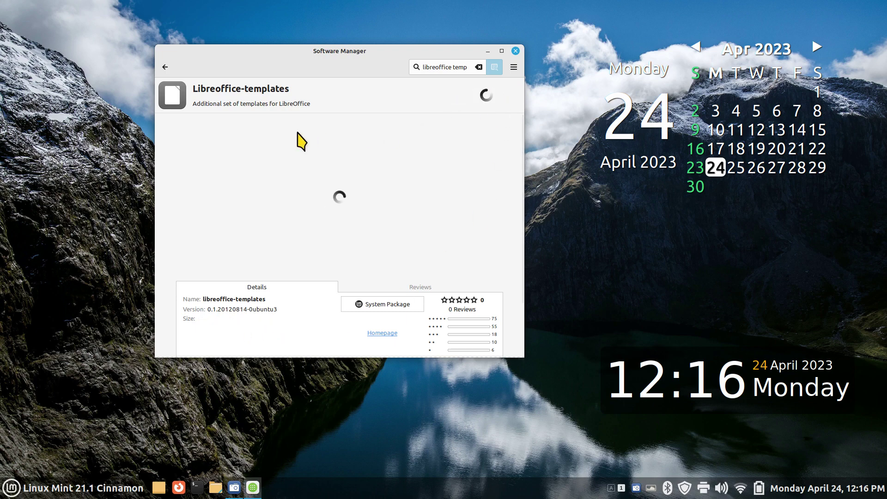
click(164, 67)
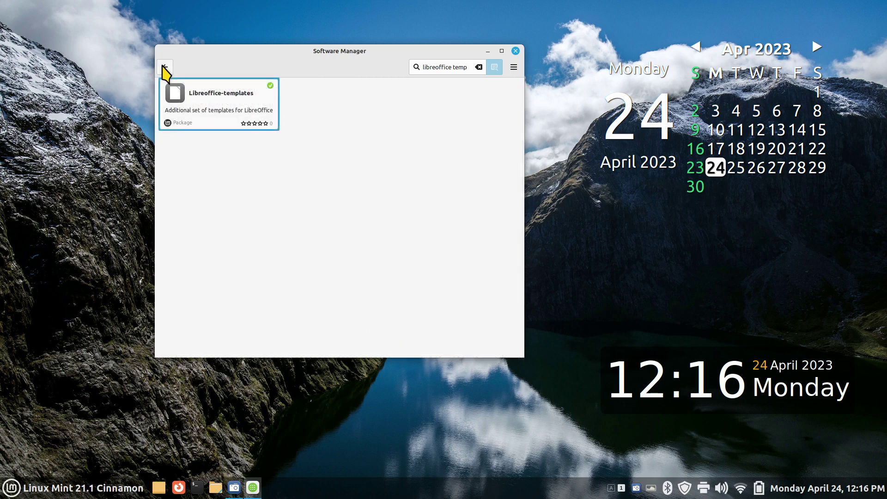
click(164, 68)
Browse the Office category down to the Libreoffice-templates entry and return to the main page.
click(288, 186)
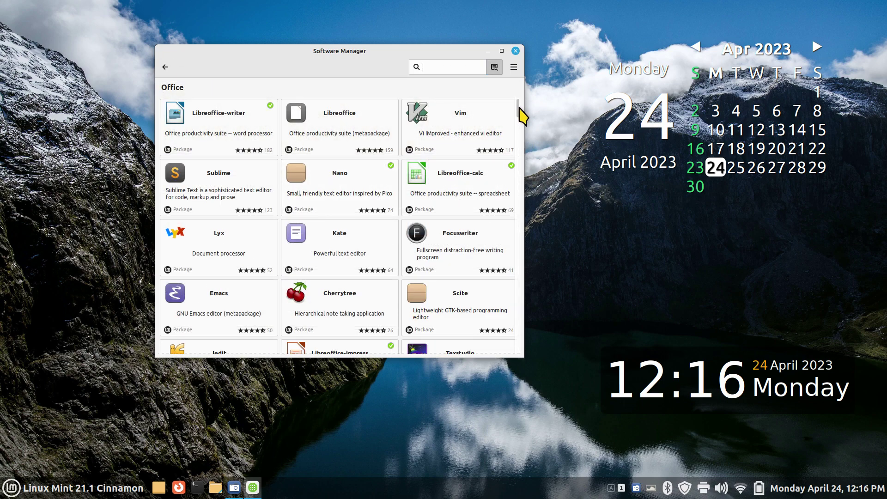
scroll(525, 132, down, 8)
scroll(521, 136, down, 5)
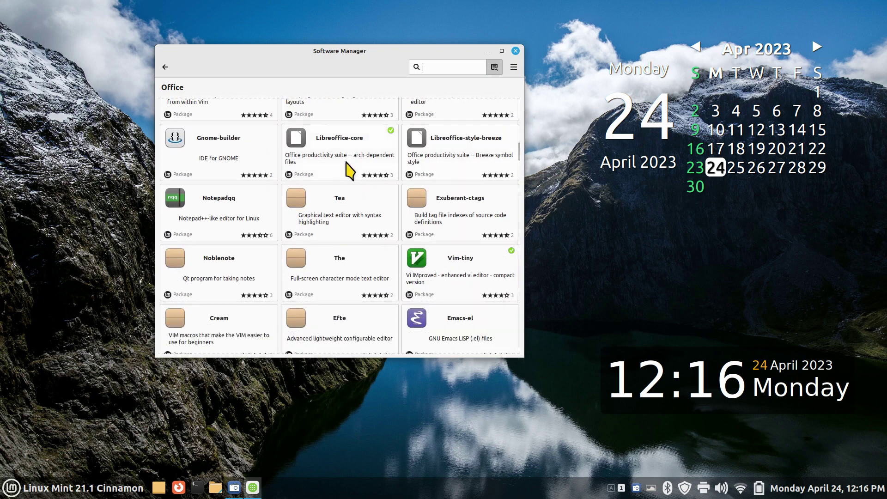
scroll(521, 159, down, 3)
drag(519, 160, 522, 337)
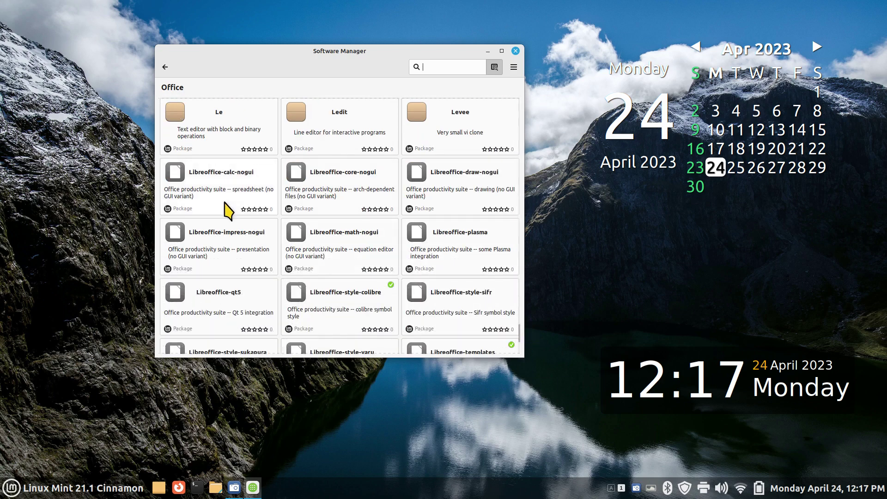
scroll(468, 232, down, 3)
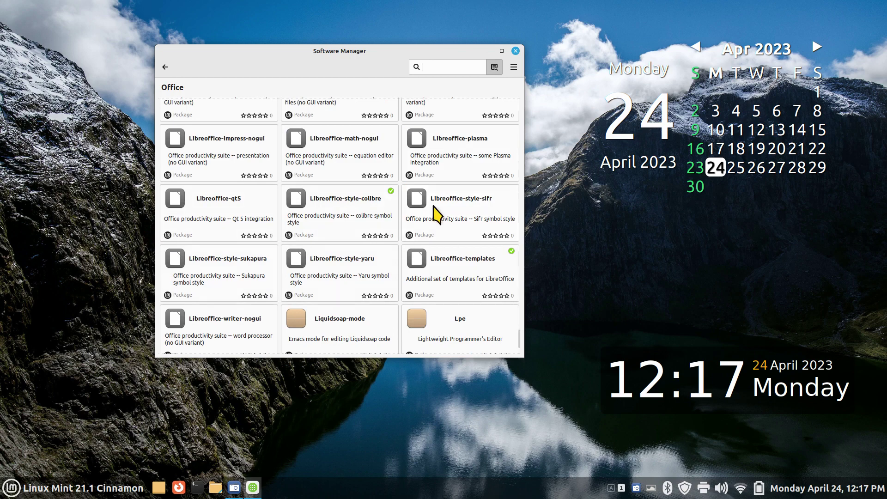
scroll(338, 241, up, 5)
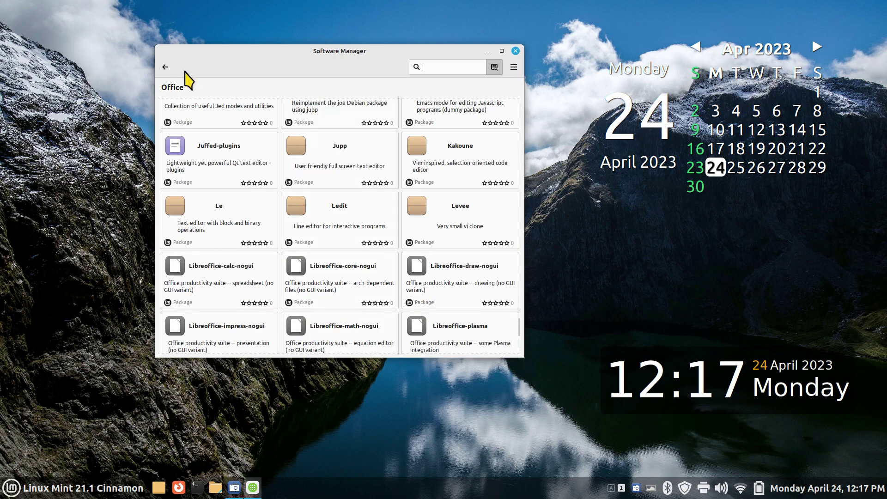
click(165, 68)
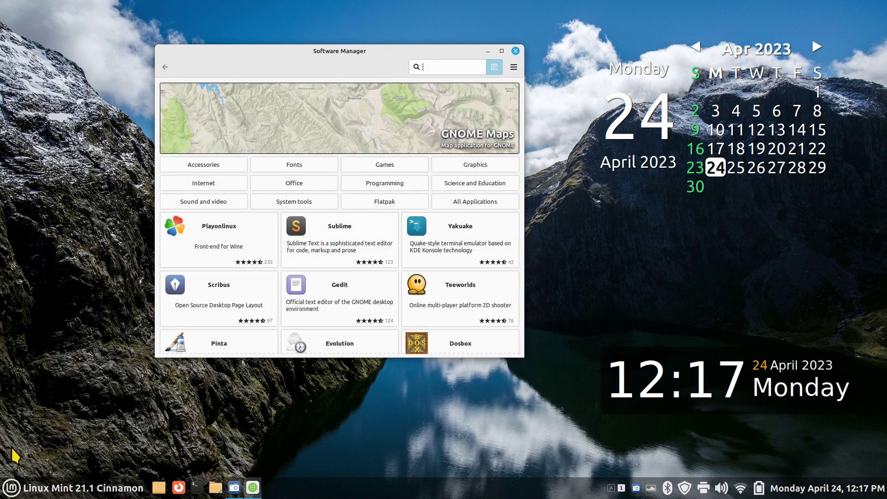
View the Office applications in the system's application menu and close it.
click(11, 487)
mouse_move(84, 301)
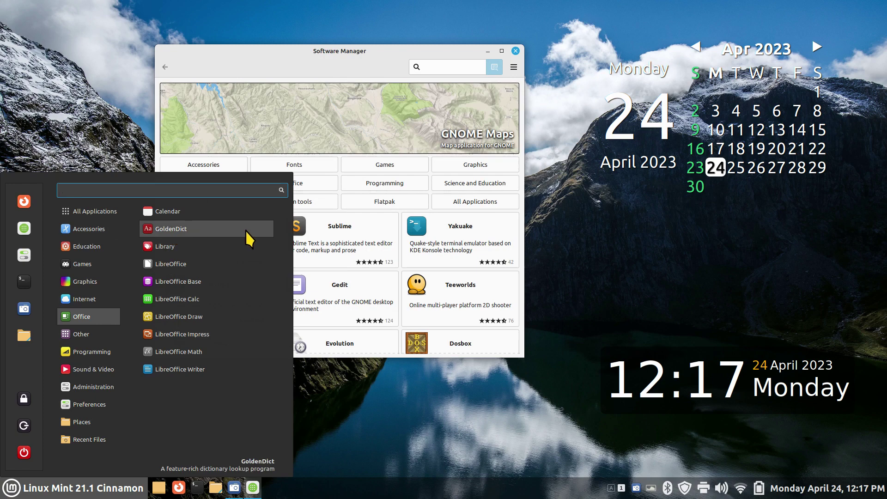
click(606, 158)
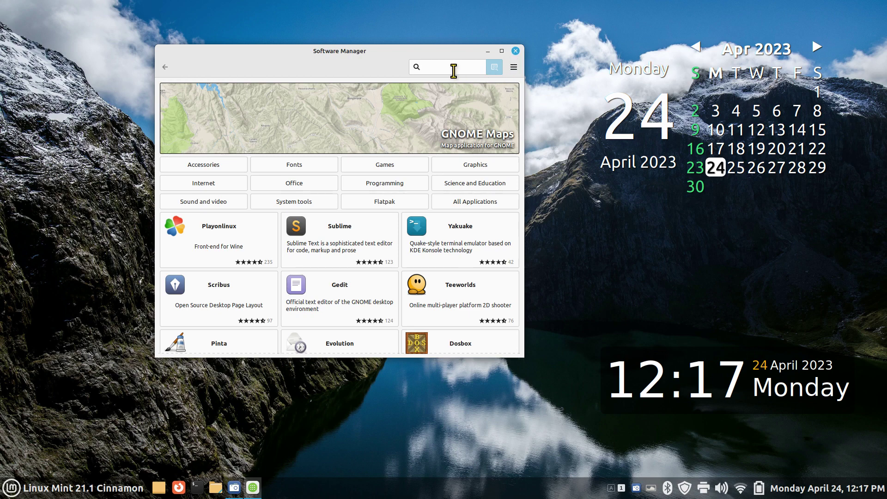
Search Software Manager for "libreoffice temp" to check the Libreoffice-templates install status, and close Software Manager.
text(libreoffice)
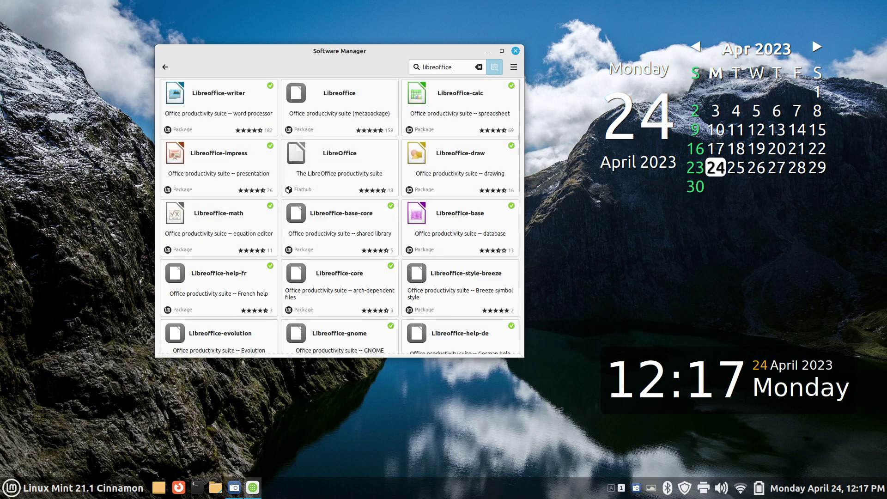
text( temp)
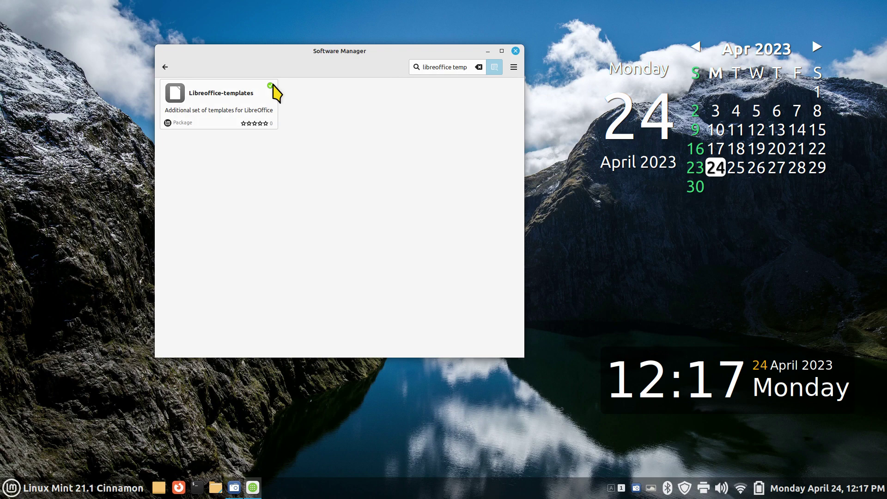
click(515, 51)
Launch GoldenDict from the system's Office applications.
click(19, 488)
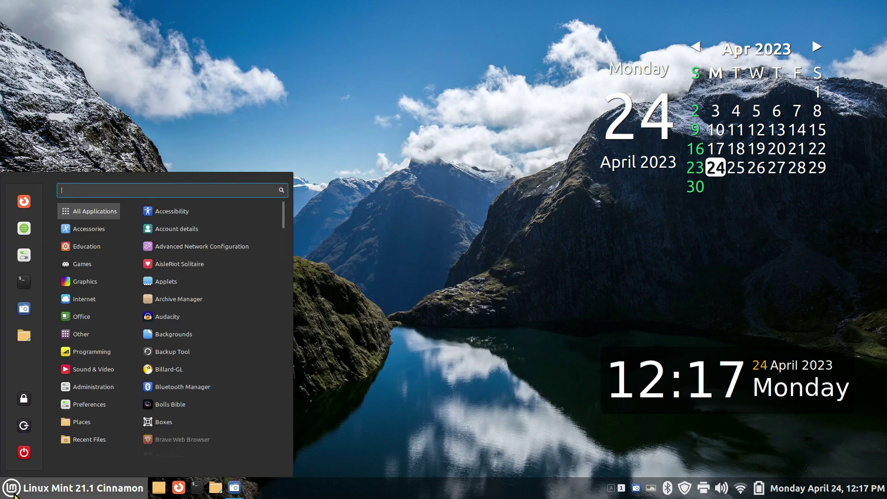
mouse_move(92, 337)
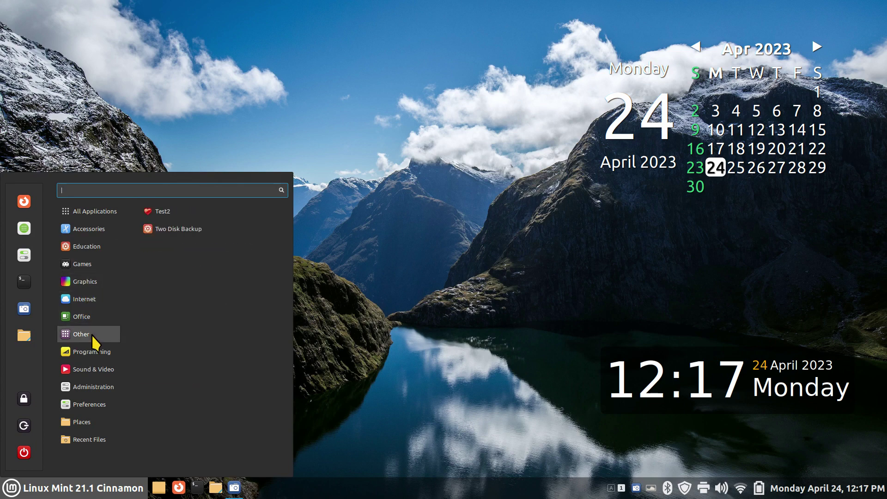
mouse_move(105, 315)
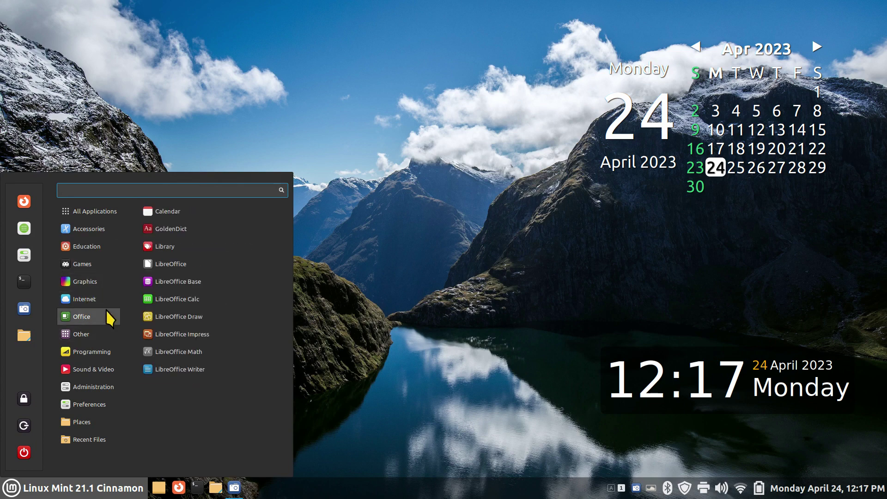
click(179, 229)
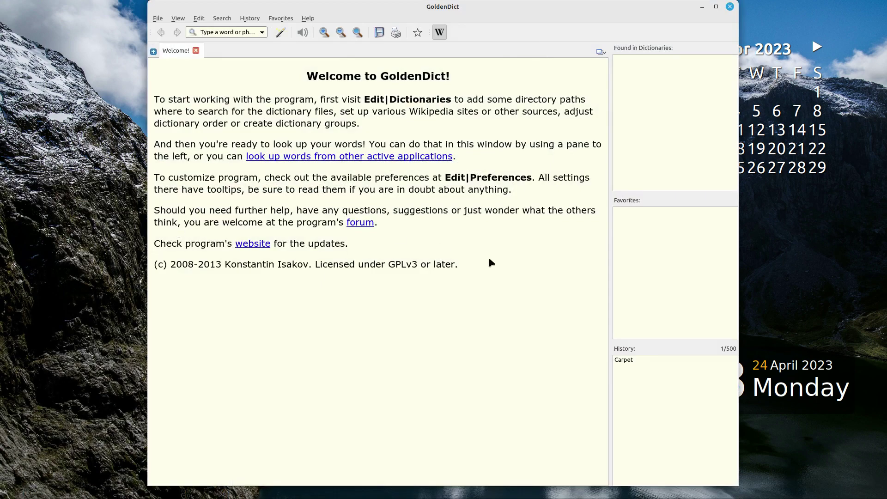
View GoldenDict's About information with version and credits, and close it.
click(306, 18)
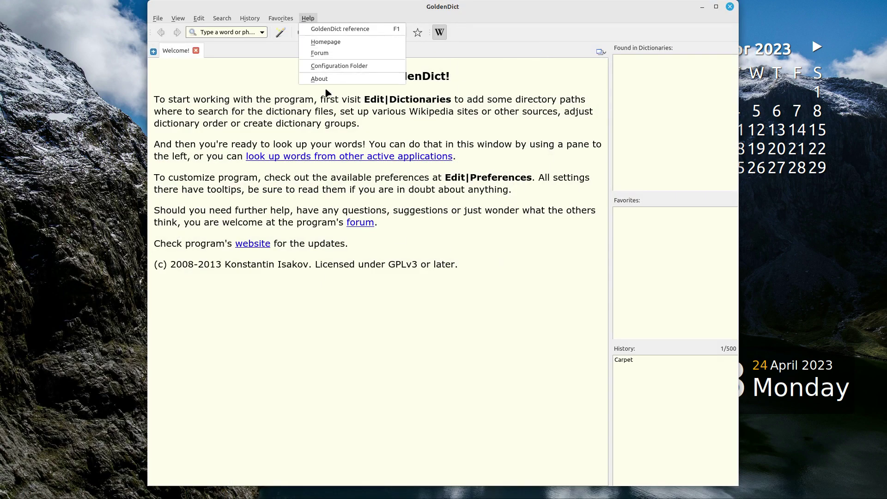
click(319, 79)
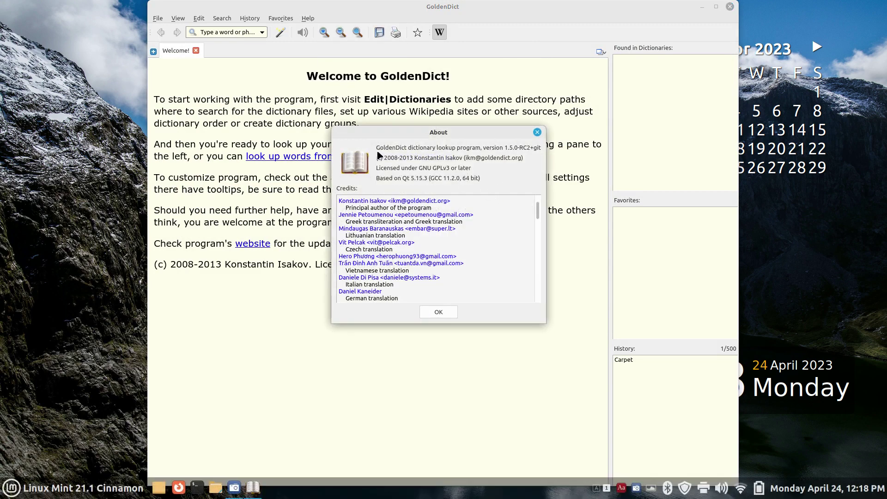
click(537, 132)
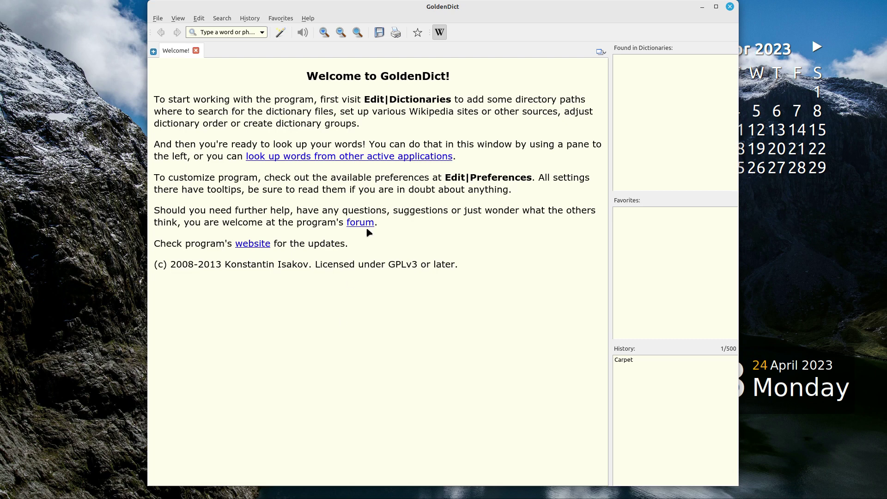
Enlarge the Welcome page's text and return it to its original size.
click(324, 33)
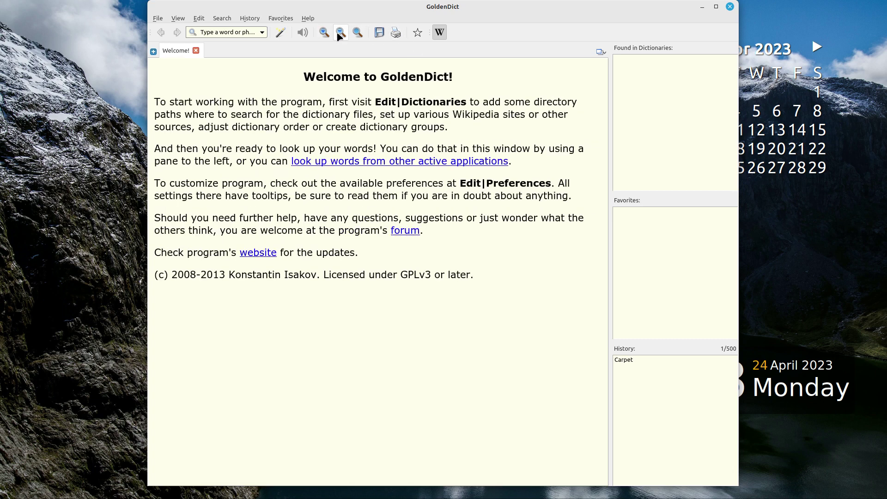
click(324, 33)
click(326, 34)
click(340, 33)
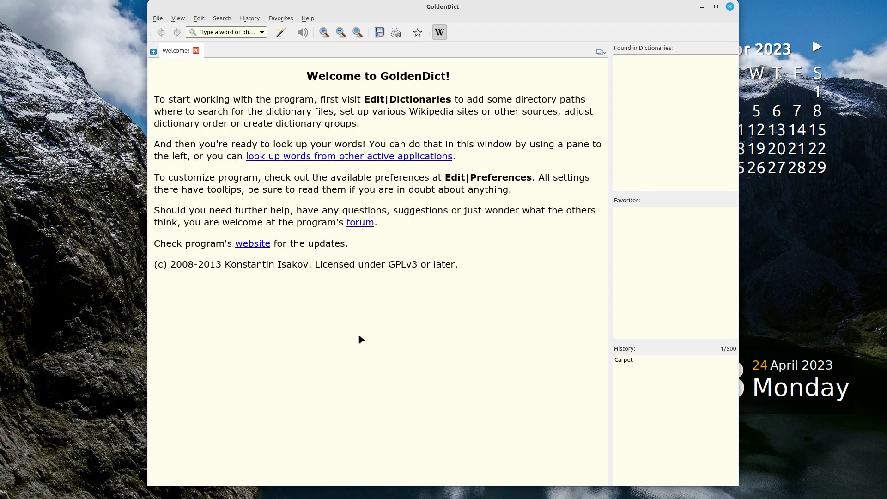
Zoom the Welcome page out to tiny text and vary its size in both directions.
scroll(386, 349, down, 5)
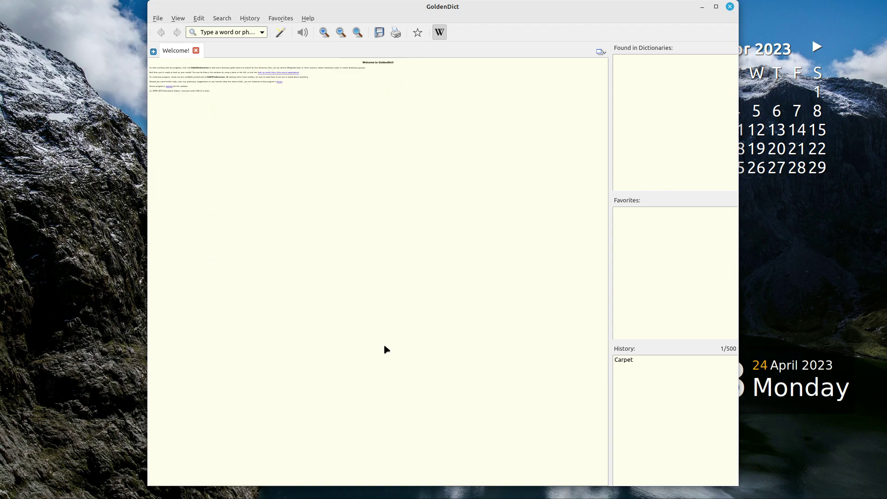
scroll(385, 349, up, 6)
scroll(388, 342, down, 1)
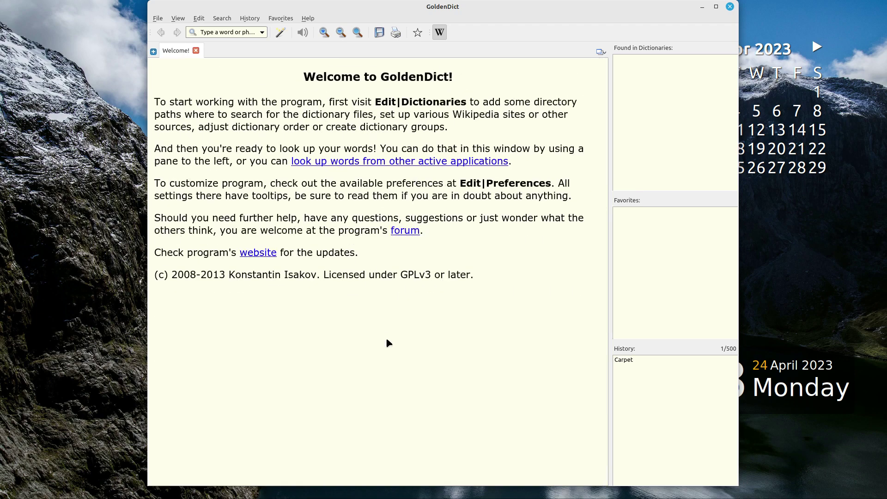
scroll(388, 342, down, 2)
scroll(388, 342, up, 2)
scroll(387, 342, down, 3)
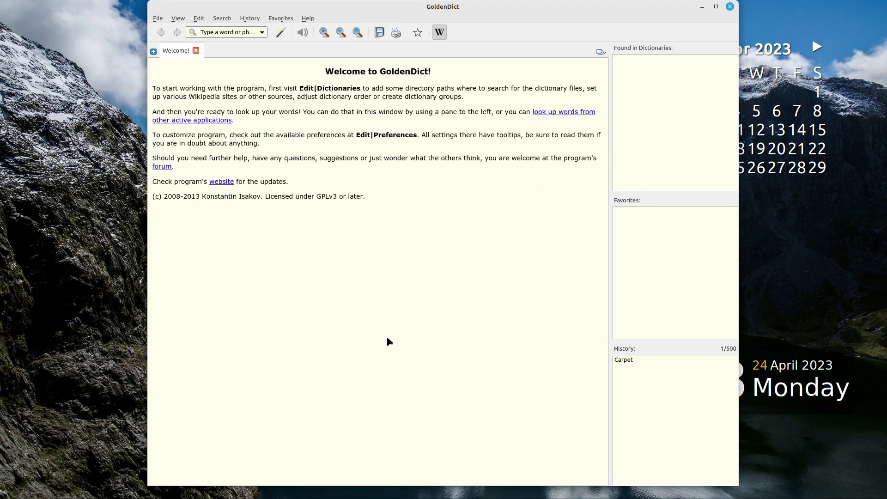
scroll(387, 342, up, 2)
scroll(387, 341, down, 2)
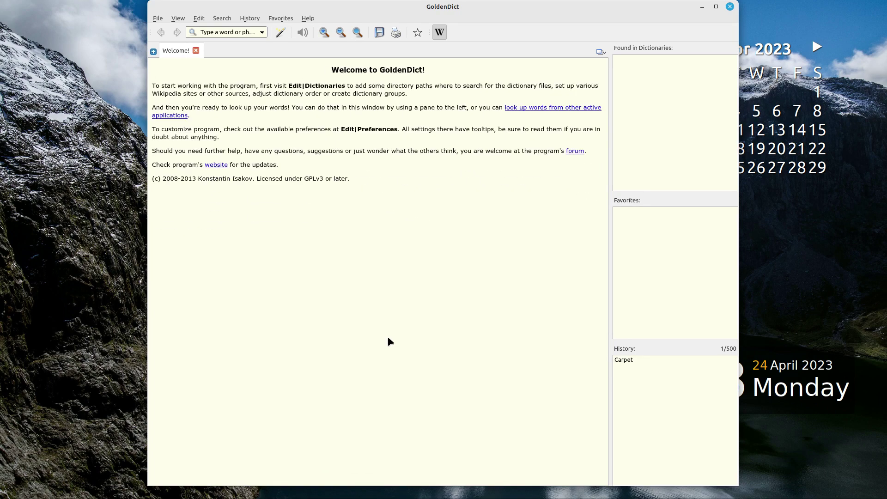
scroll(388, 342, up, 1)
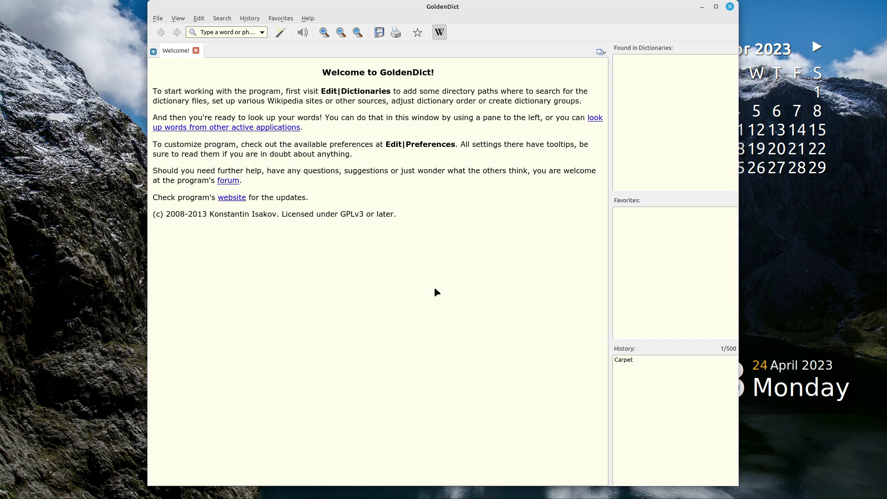
Repeatedly shrink and enlarge the Welcome page's text by single zoom levels.
key(ctrl+minus)
key(ctrl+minus)
key(ctrl+minus)
key(ctrl+minus)
key(ctrl+plus)
key(ctrl+plus)
key(ctrl+plus)
key(ctrl+plus)
key(ctrl+minus)
key(ctrl+minus)
key(ctrl+minus)
key(ctrl+minus)
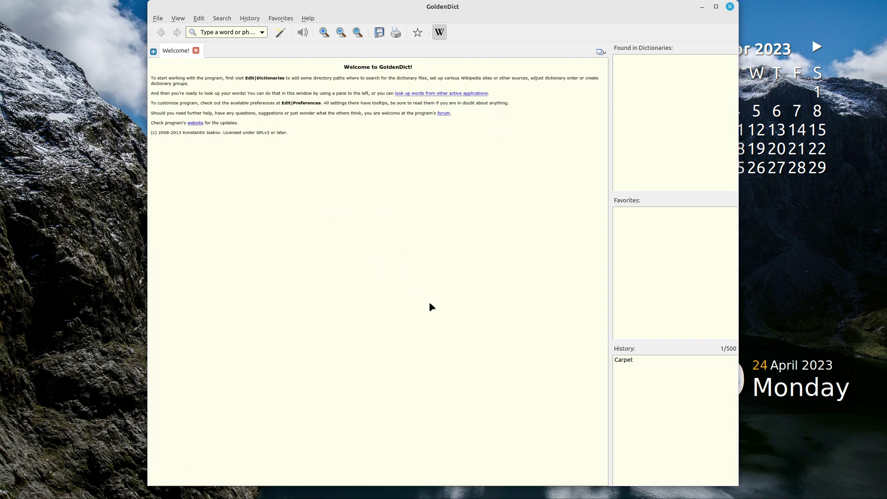
key(ctrl+plus)
key(ctrl+plus)
key(ctrl+plus)
key(ctrl+plus)
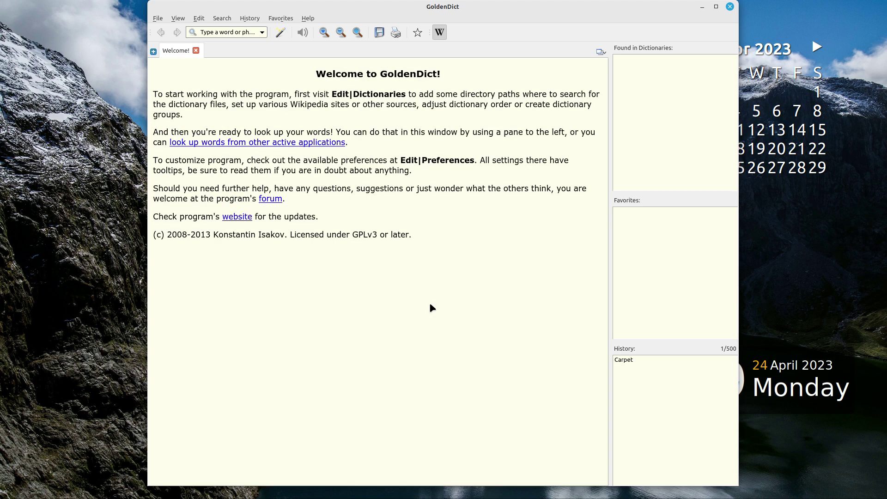
key(ctrl+minus)
key(ctrl+minus)
key(ctrl+minus)
key(ctrl+minus)
key(ctrl+plus)
key(ctrl+plus)
key(ctrl+plus)
key(ctrl+plus)
key(ctrl+minus)
key(ctrl+minus)
key(ctrl+minus)
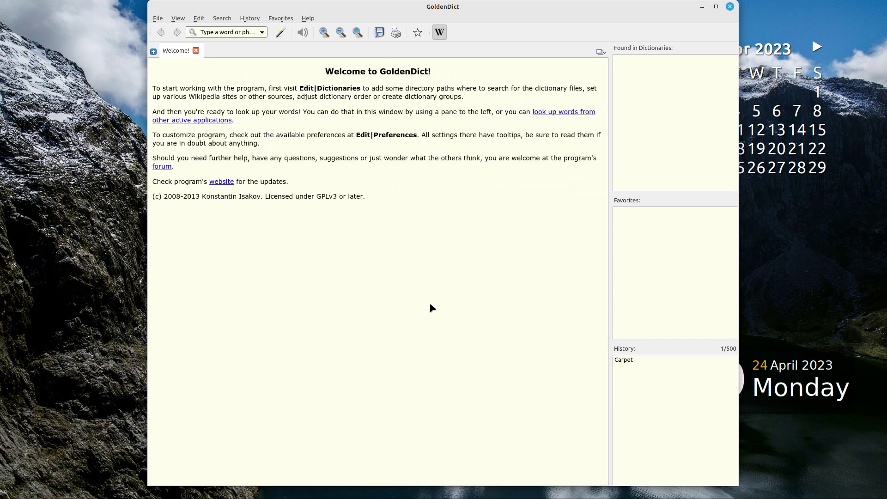
key(ctrl+plus)
key(ctrl+plus)
key(ctrl+plus)
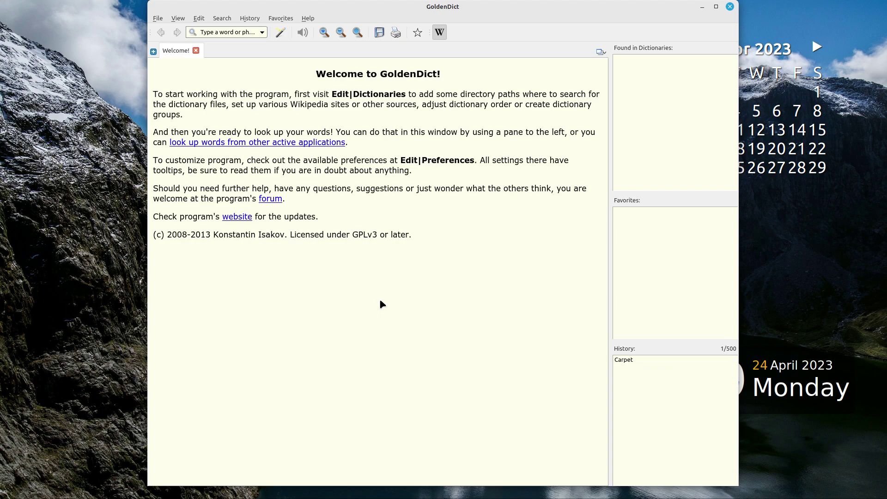
Bring the Welcome page's text back to its original size.
scroll(403, 293, up, 1)
scroll(403, 293, up, 4)
scroll(403, 293, down, 2)
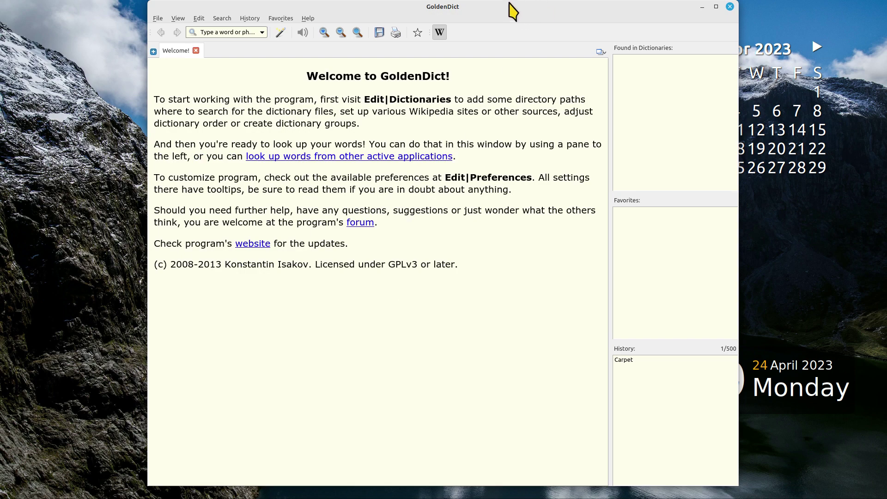
Maximize the GoldenDict window and restore it to its normal size.
double_click(545, 14)
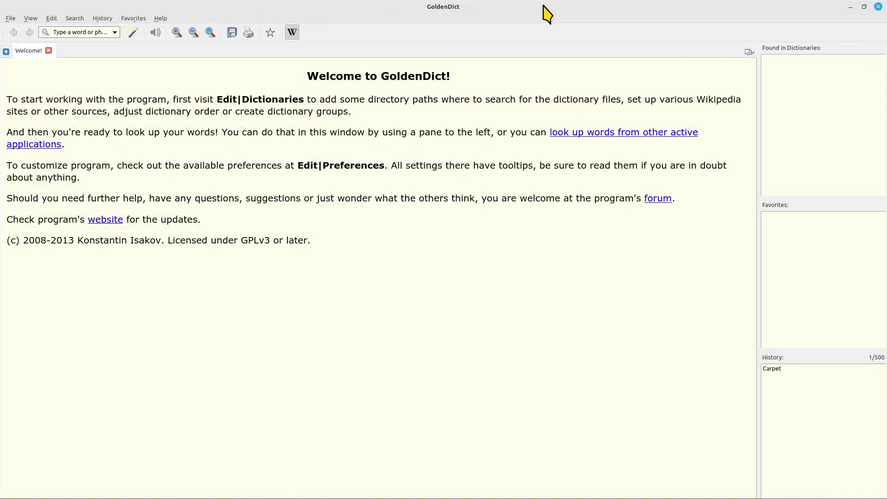
double_click(512, 14)
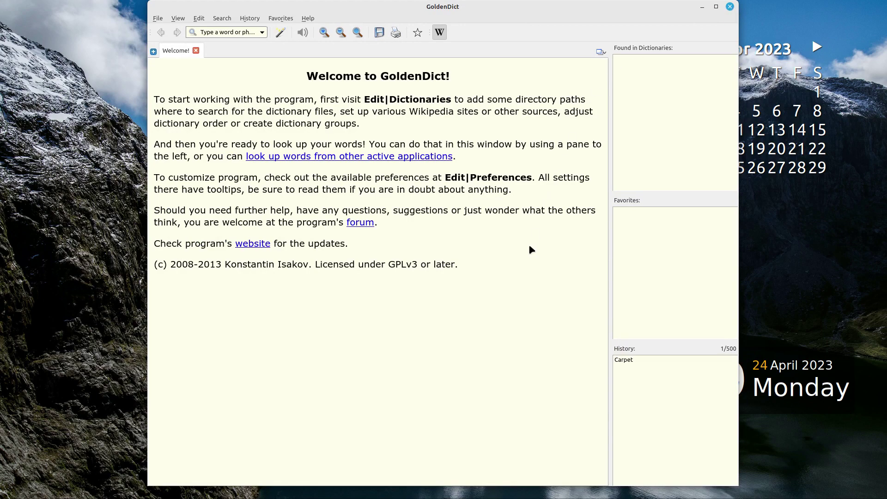
Hide the GoldenDict window to the system tray and bring it back.
key(Escape)
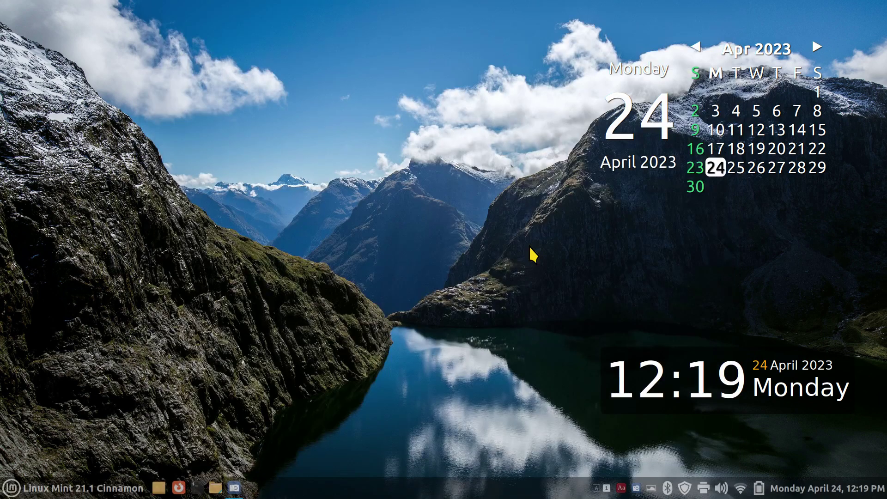
click(621, 487)
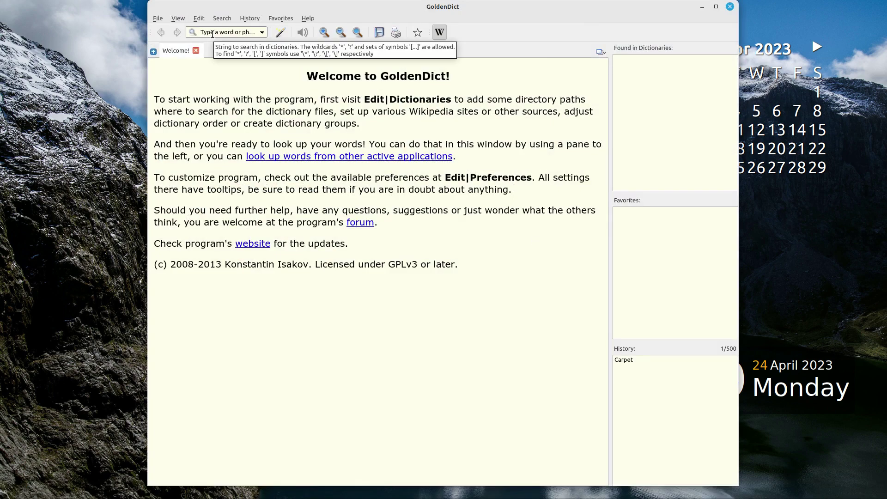
Look up "carpet" in the dictionary and open the Carpet article.
text(carpet)
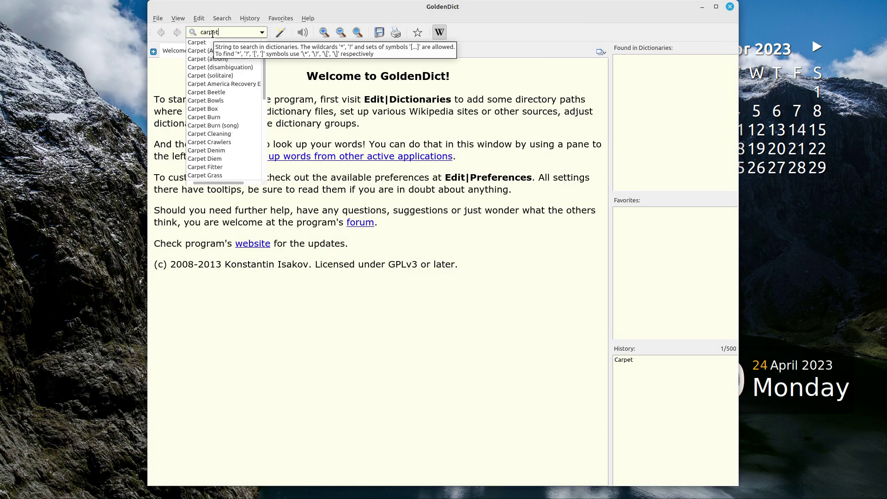
click(198, 43)
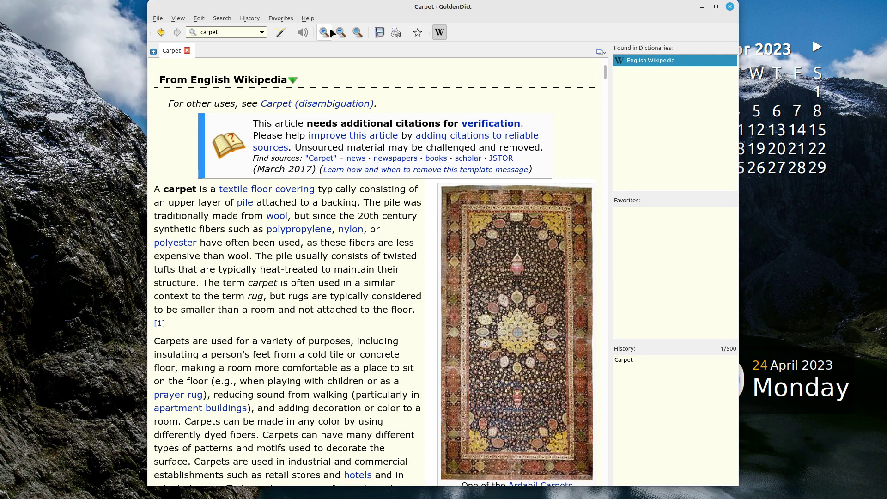
Shrink the Carpet article's text for an overview, skim it through to the references, and return to the introduction at a readable size.
scroll(321, 281, down, 5)
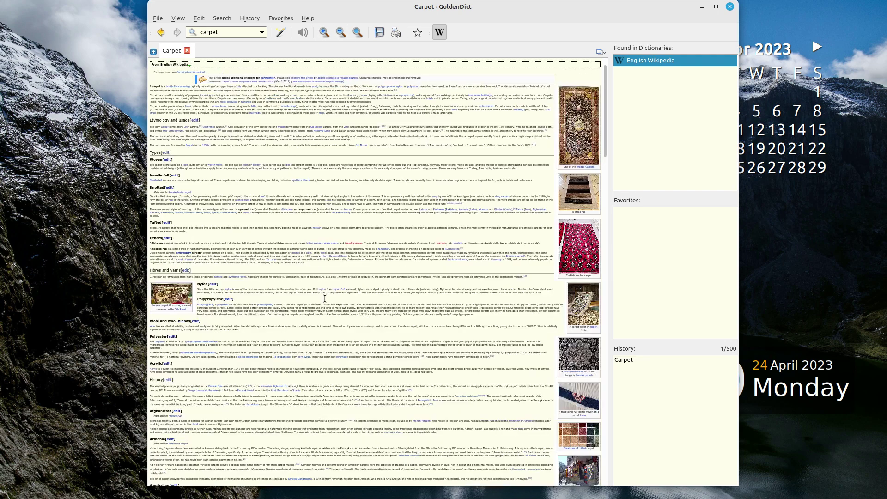
scroll(325, 298, down, 2)
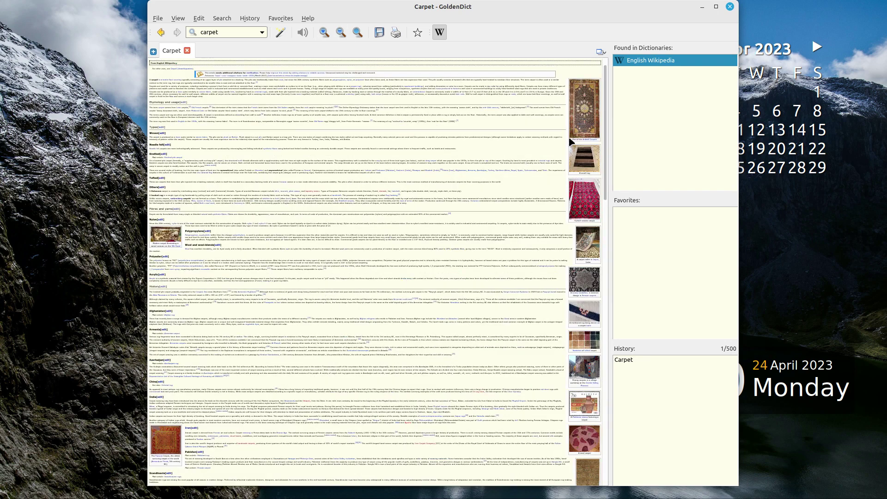
scroll(584, 323, down, 5)
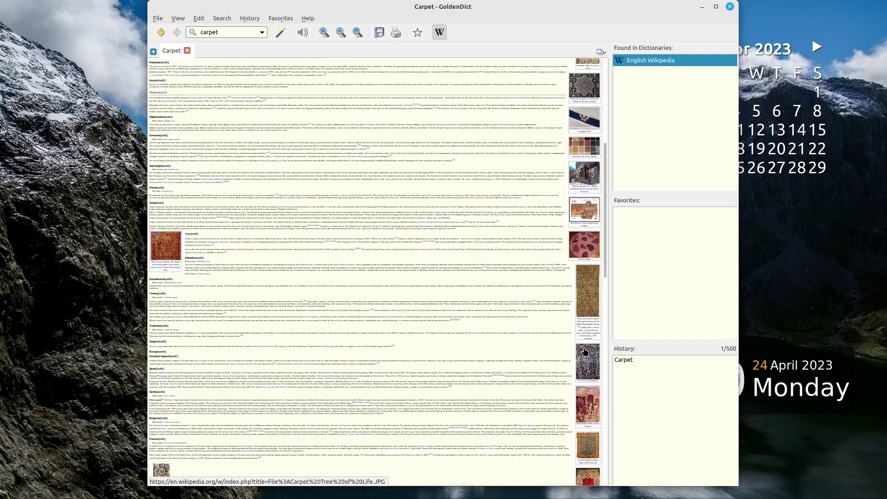
scroll(585, 351, down, 10)
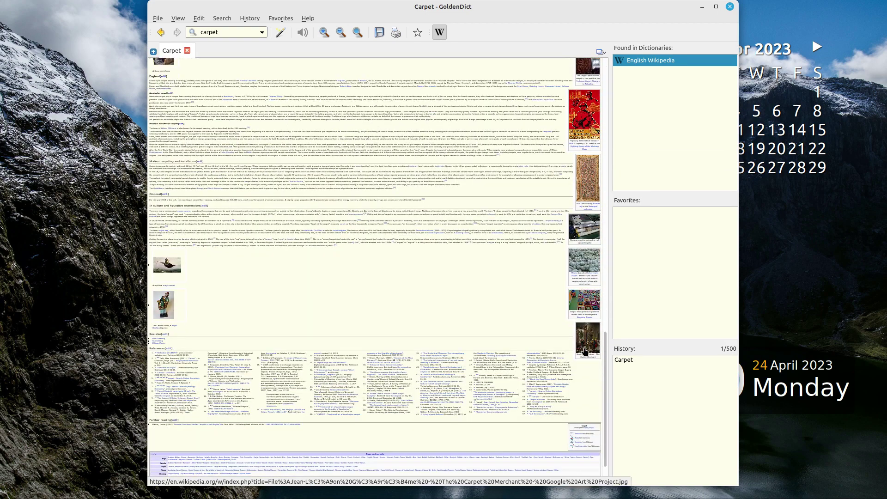
scroll(585, 351, up, 20)
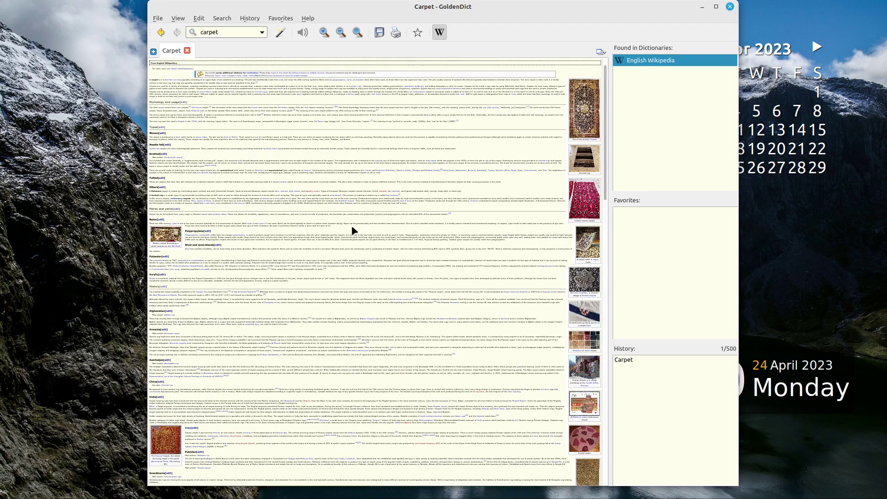
scroll(362, 231, up, 5)
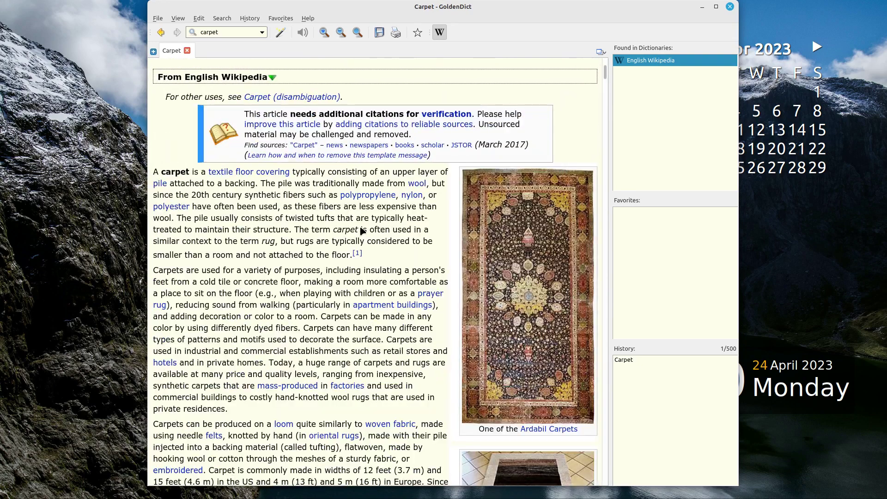
scroll(362, 231, down, 2)
scroll(342, 361, down, 1)
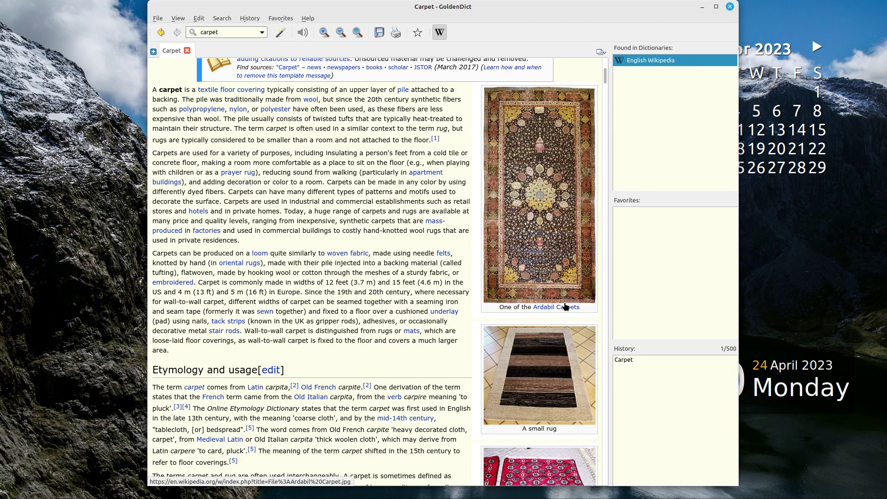
scroll(565, 307, down, 4)
scroll(565, 307, up, 4)
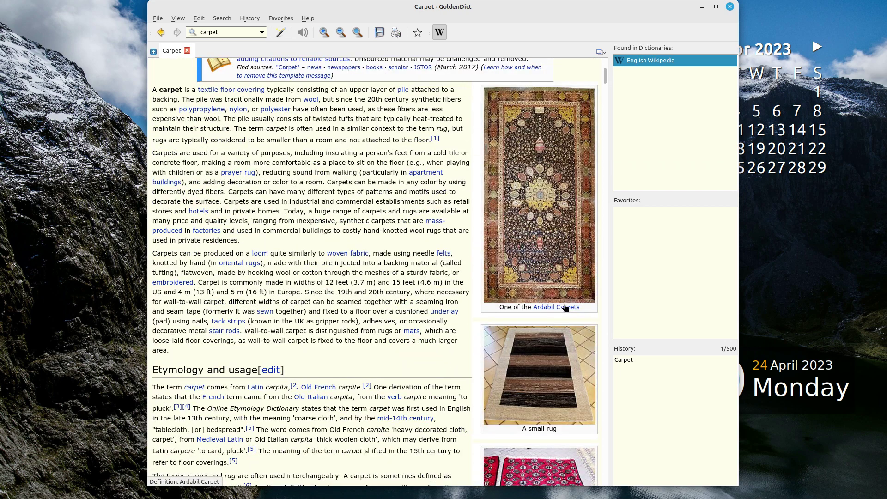
Hide GoldenDict to the system tray, show it once more, and quit the program completely from the tray.
click(729, 6)
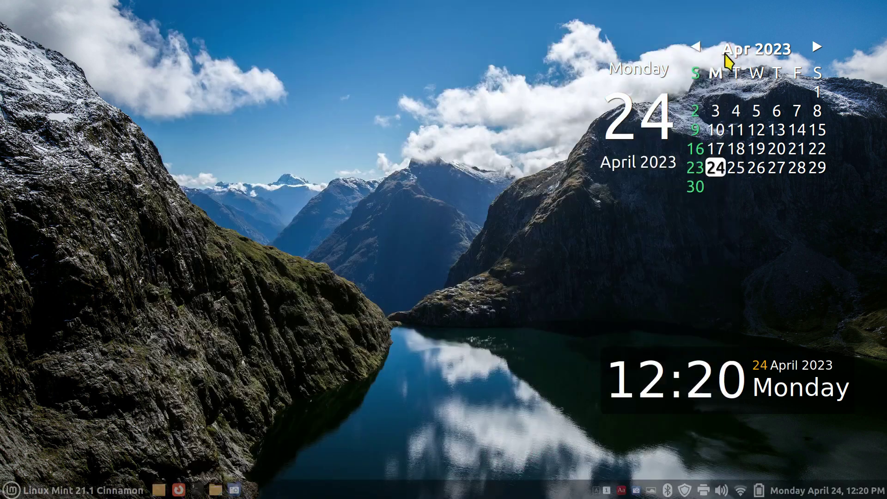
click(620, 488)
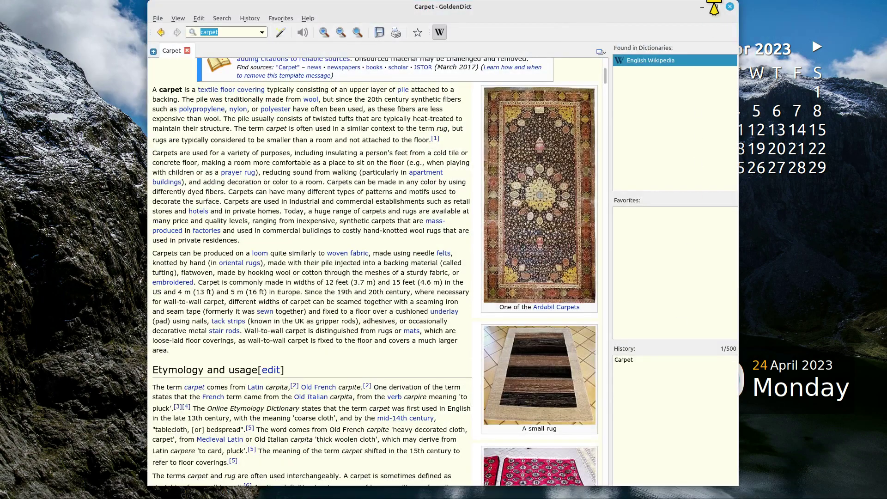
click(730, 6)
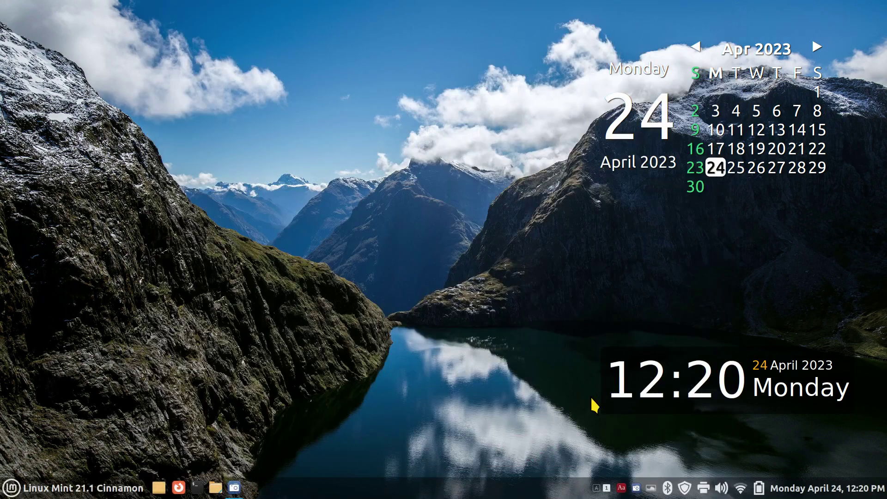
right_click(622, 491)
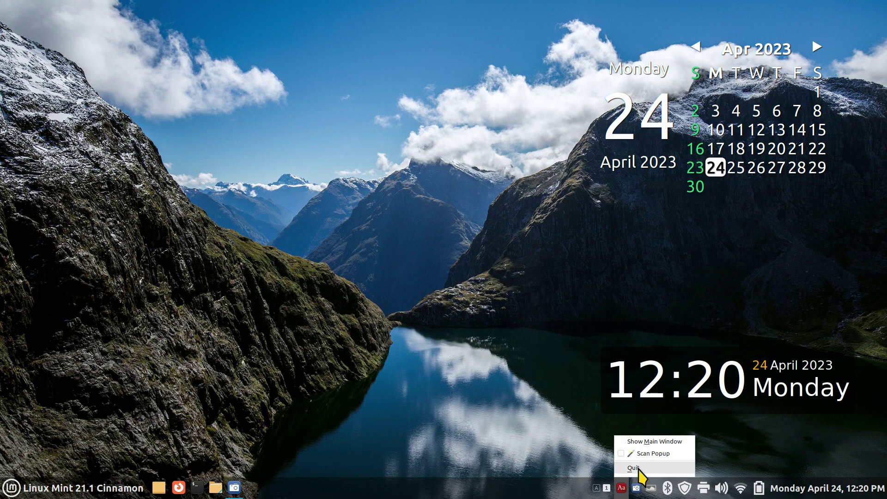
click(638, 466)
Launch GoldenDict again from the Office applications.
click(5, 492)
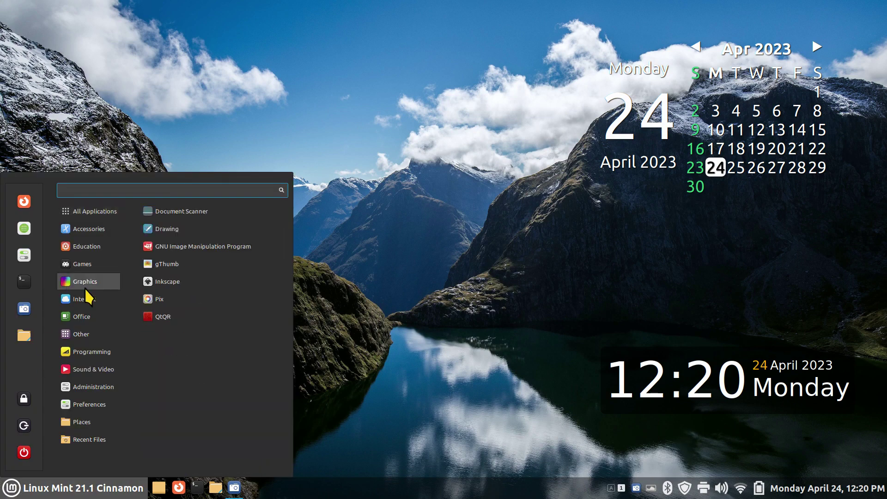
mouse_move(89, 337)
mouse_move(90, 318)
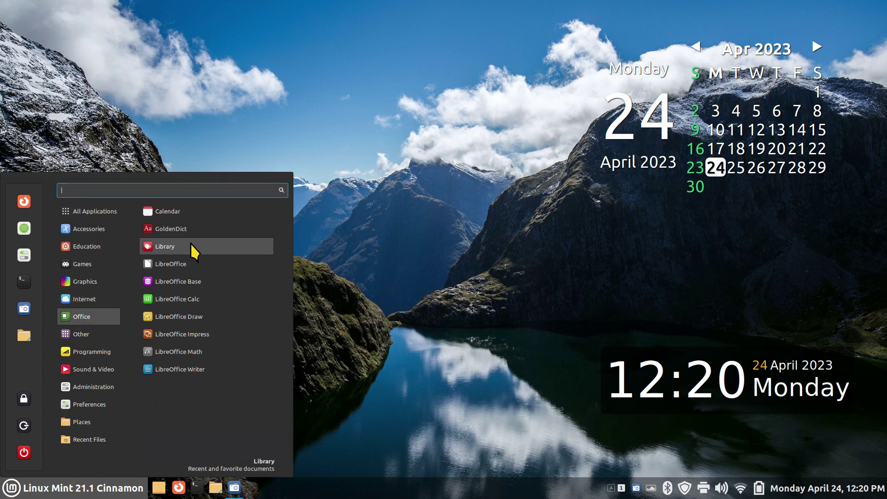
click(201, 232)
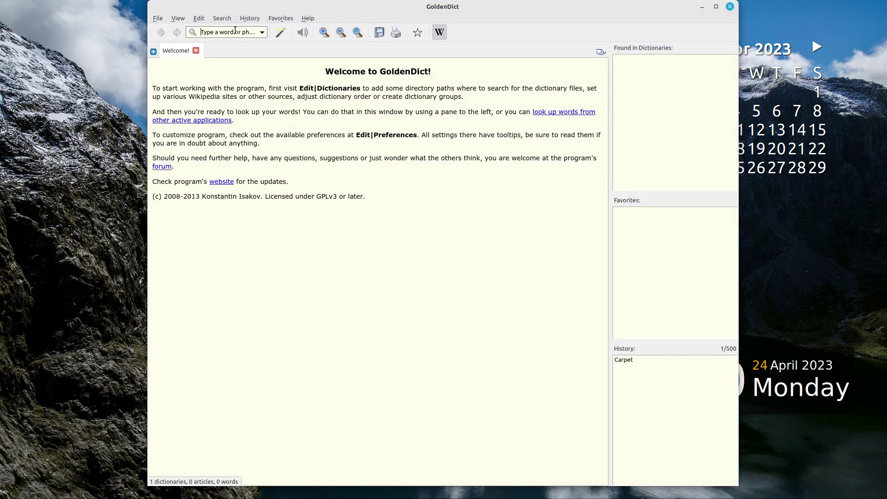
Look up "carpet" again in the restarted GoldenDict and display the Carpet article.
text(carp)
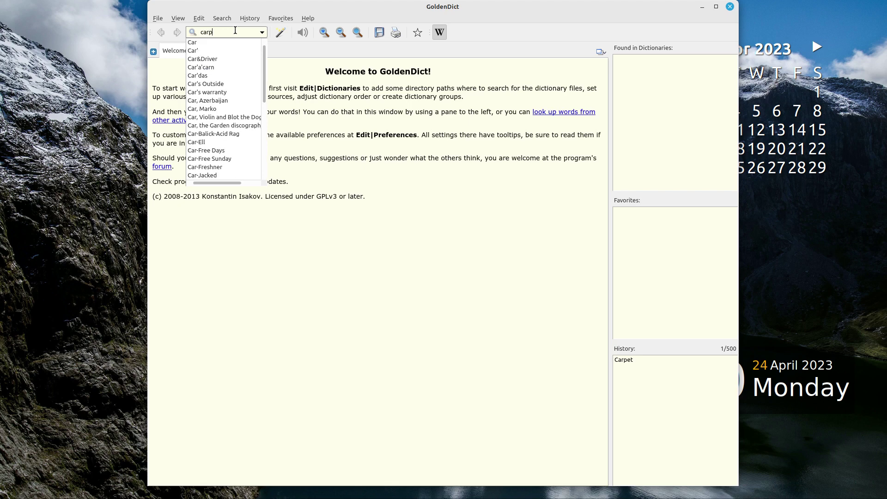
text(et)
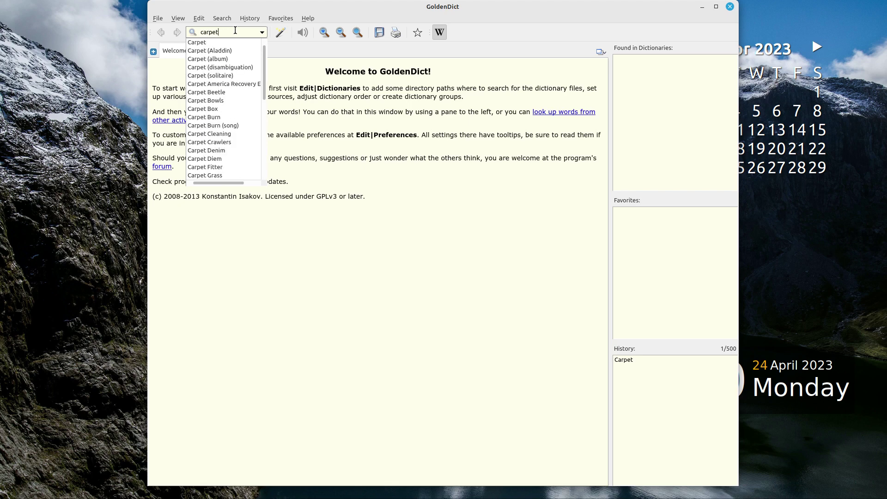
click(213, 43)
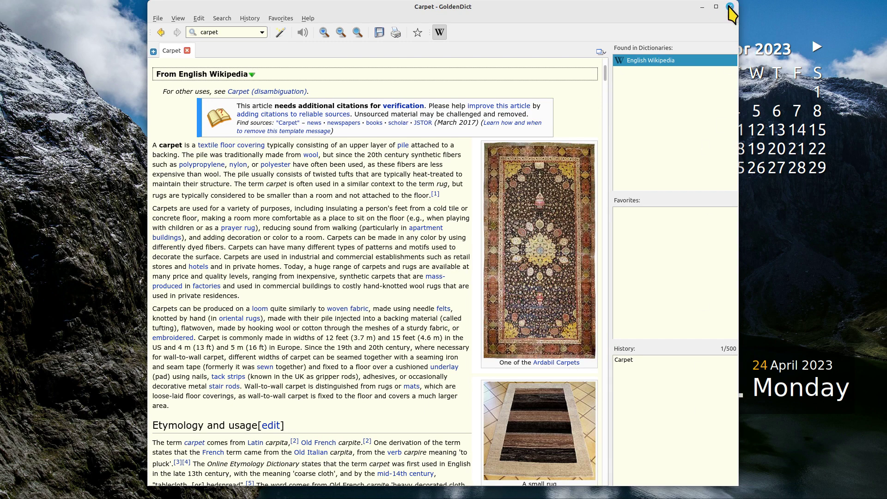
Hide GoldenDict to the system tray, bring it back, and hide it again so it keeps running in the background.
click(730, 6)
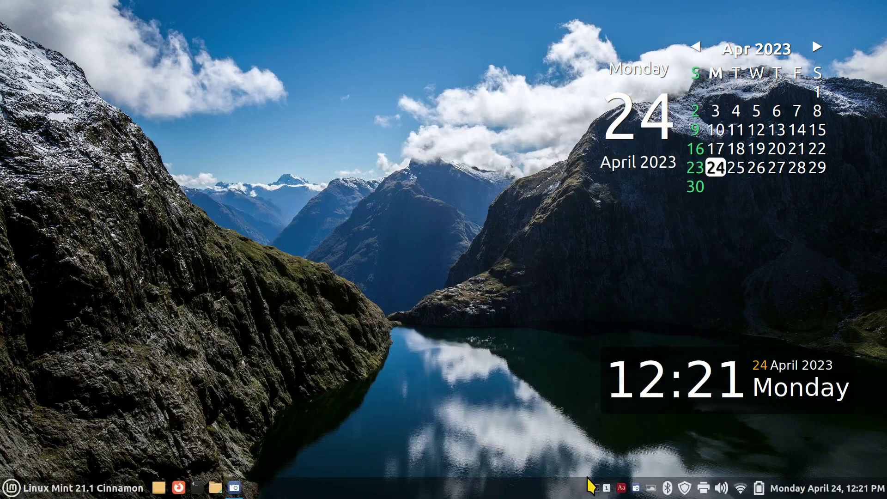
click(621, 490)
click(730, 6)
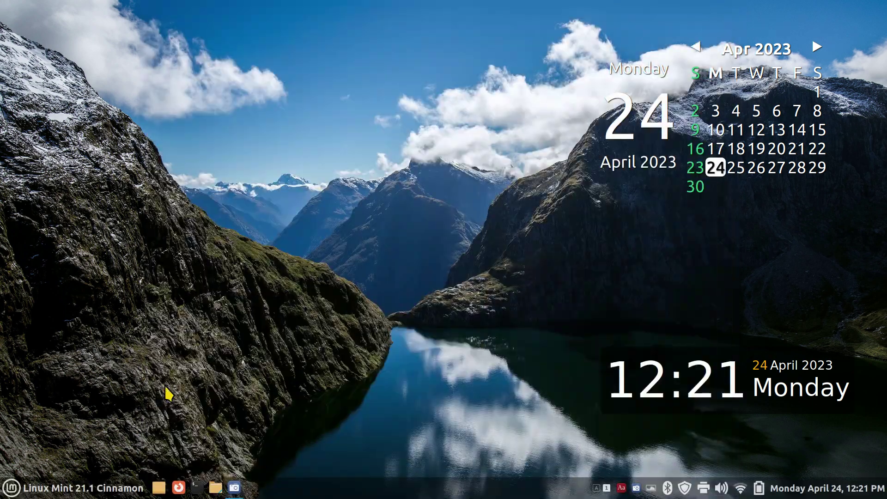
Launch the LibreOffice start window from the Office applications.
click(57, 493)
mouse_move(87, 317)
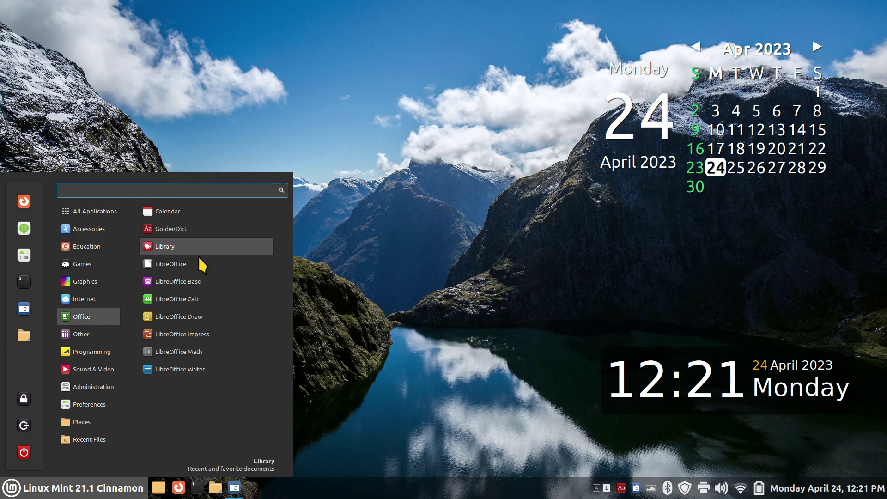
click(206, 270)
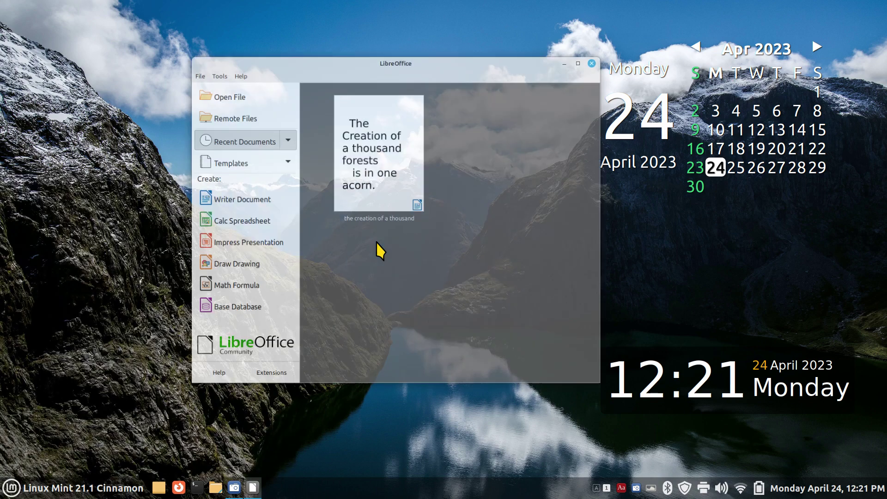
Show the LibreOffice templates, browse through their thumbnails, and shift the window slightly across the desktop.
click(211, 166)
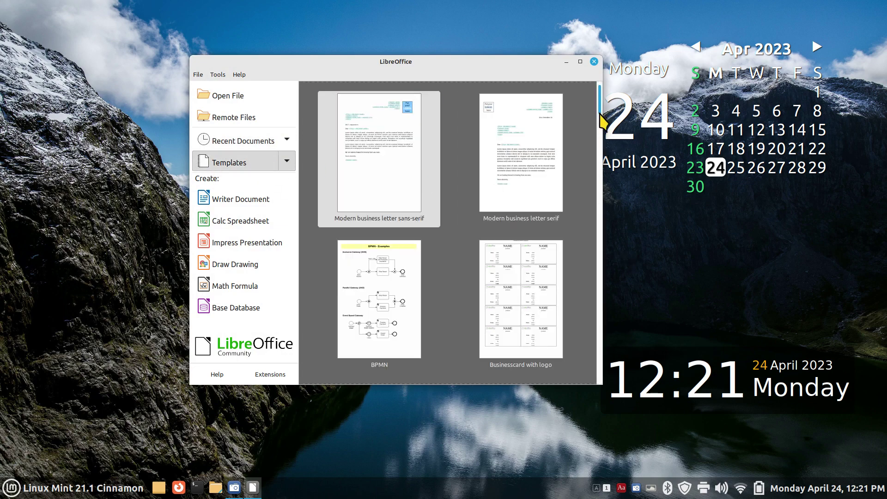
drag(599, 110, 594, 93)
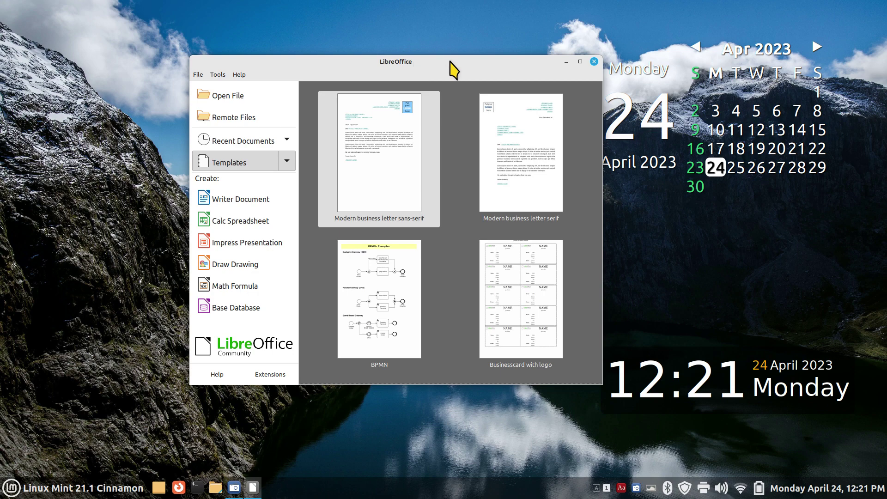
drag(451, 71, 411, 71)
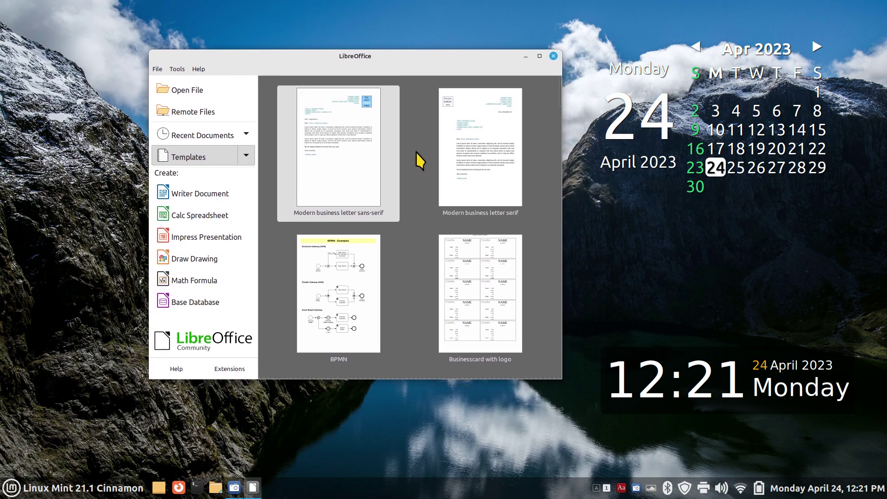
Create a new Writer document and enter the text "Test One Two".
click(185, 197)
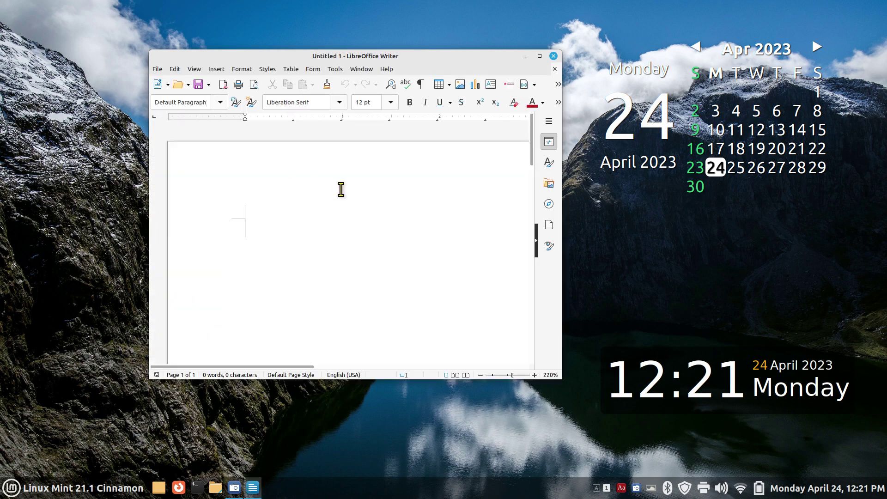
click(163, 70)
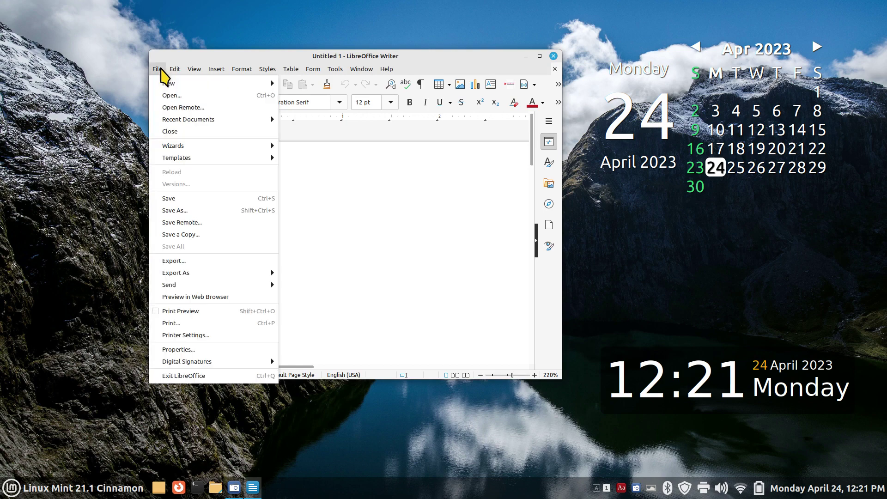
click(376, 201)
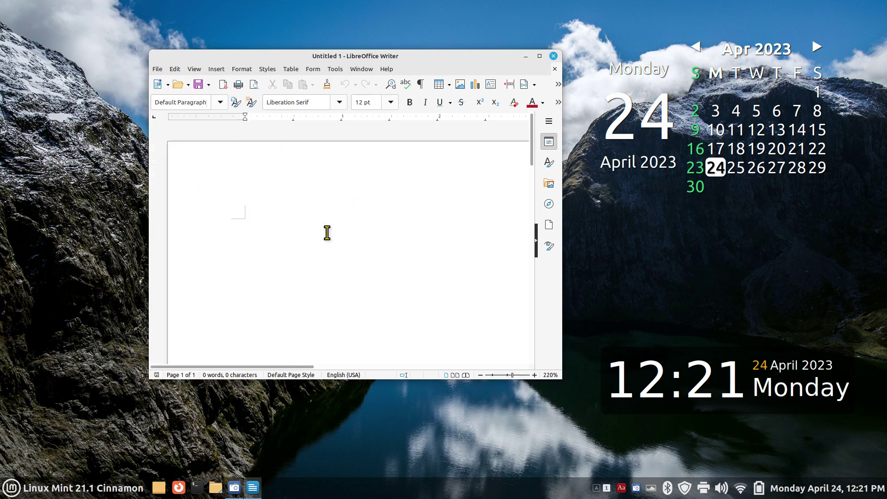
text(Test One Two)
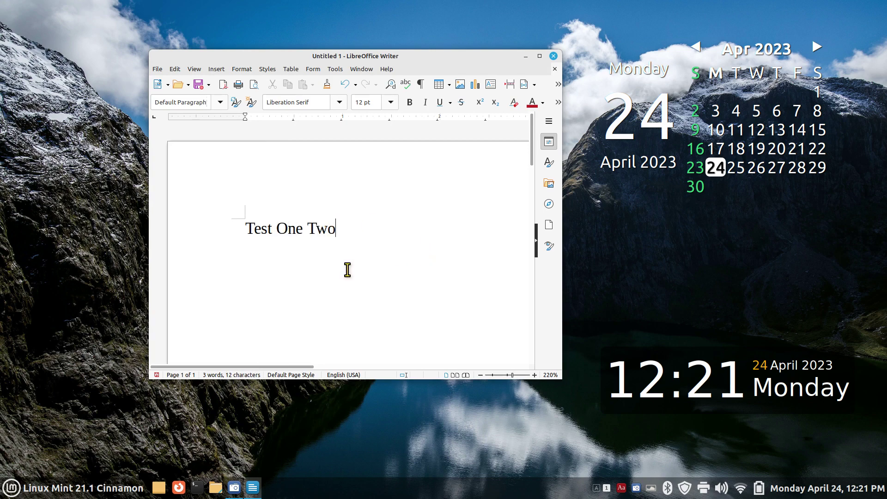
Zoom the Writer page in and out repeatedly, finishing at 250%.
ctrl+scroll(371, 287, up, 5)
ctrl+scroll(370, 288, down, 4)
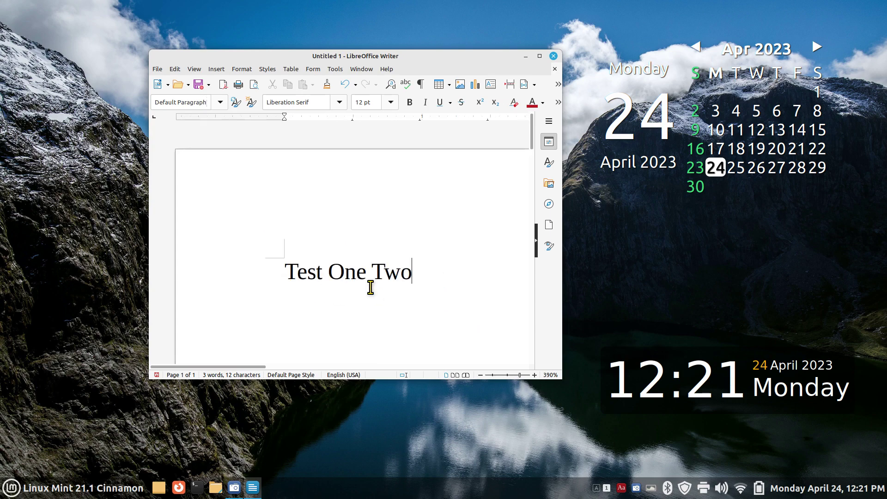
ctrl+scroll(370, 287, up, 1)
ctrl+scroll(371, 287, down, 2)
ctrl+scroll(370, 287, up, 2)
ctrl+scroll(371, 288, down, 3)
ctrl+scroll(371, 288, up, 2)
ctrl+scroll(370, 287, down, 1)
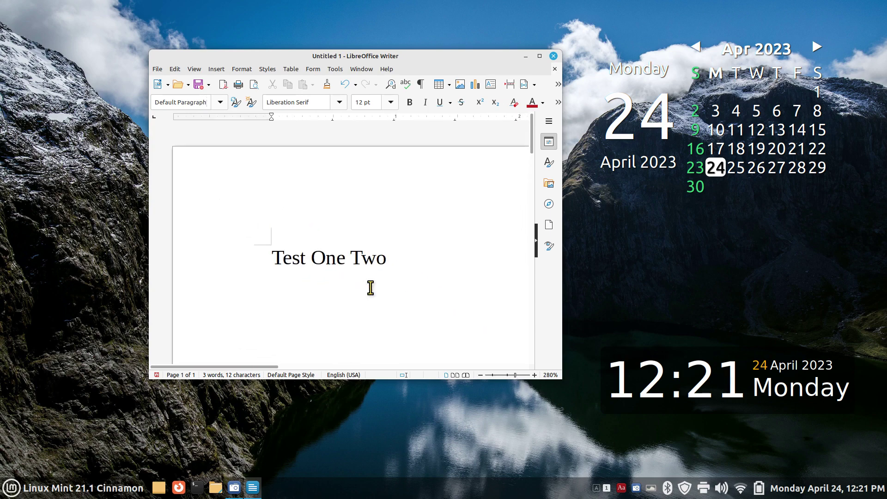
ctrl+scroll(370, 287, down, 1)
ctrl+scroll(370, 287, up, 1)
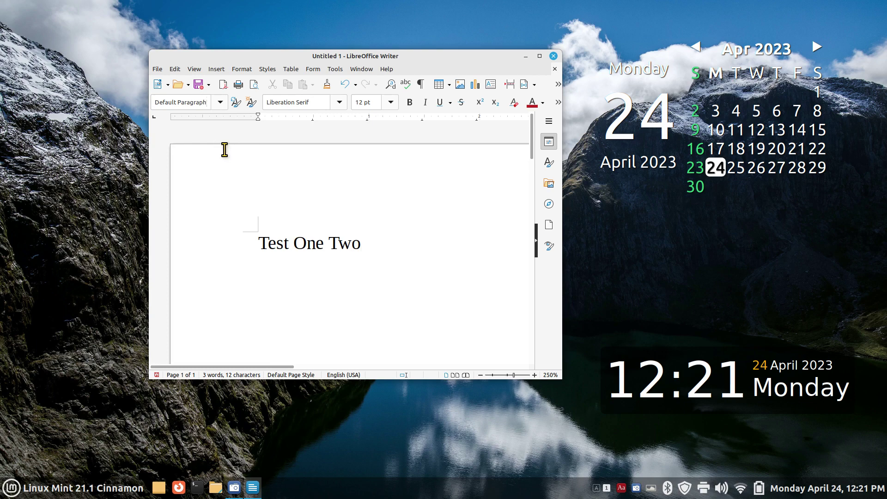
Examine the file formats offered for saving the document under a new name, and leave without saving.
click(157, 70)
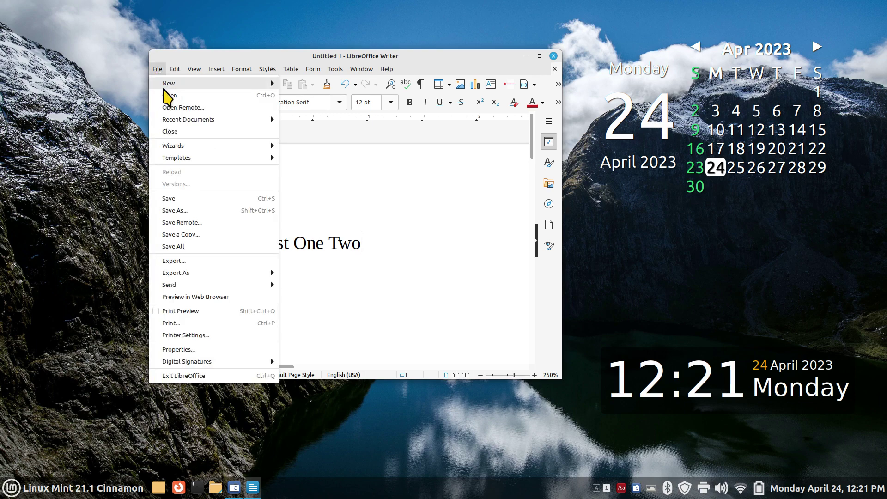
click(190, 213)
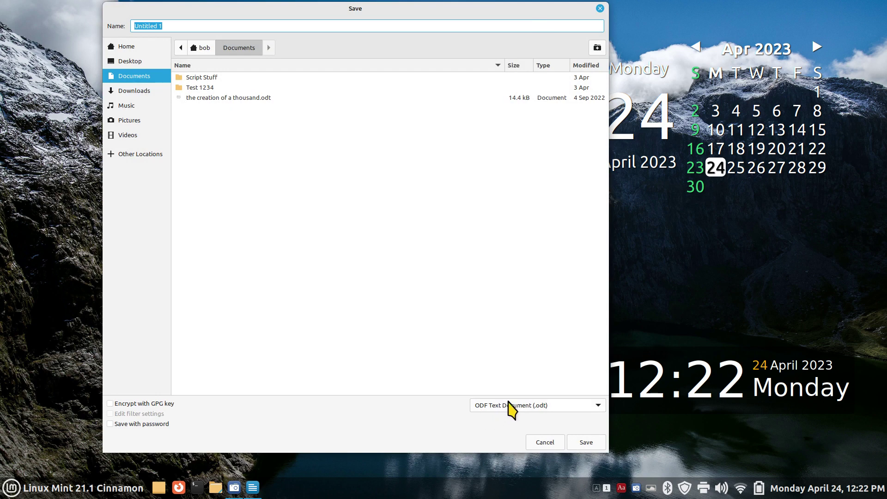
click(600, 407)
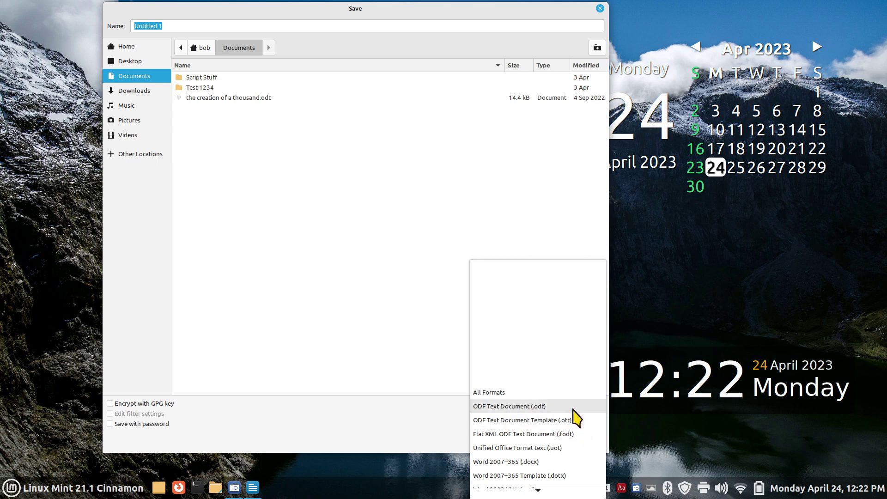
scroll(580, 427, down, 2)
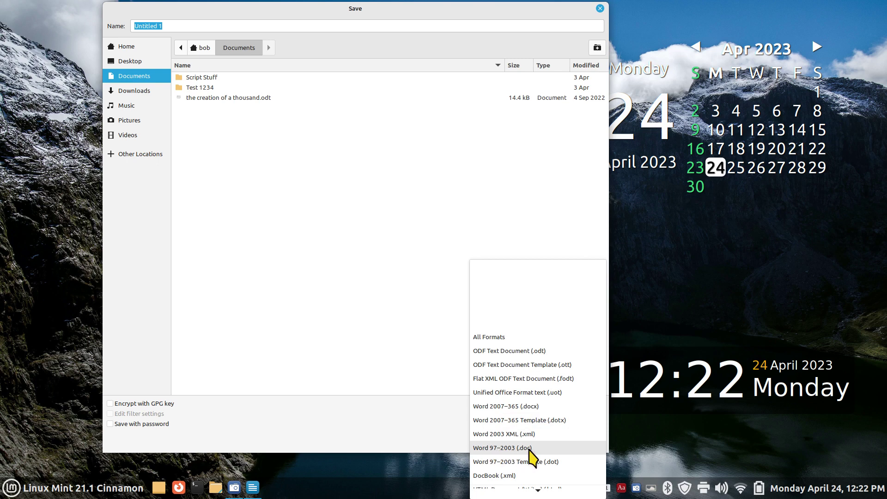
scroll(569, 422, down, 2)
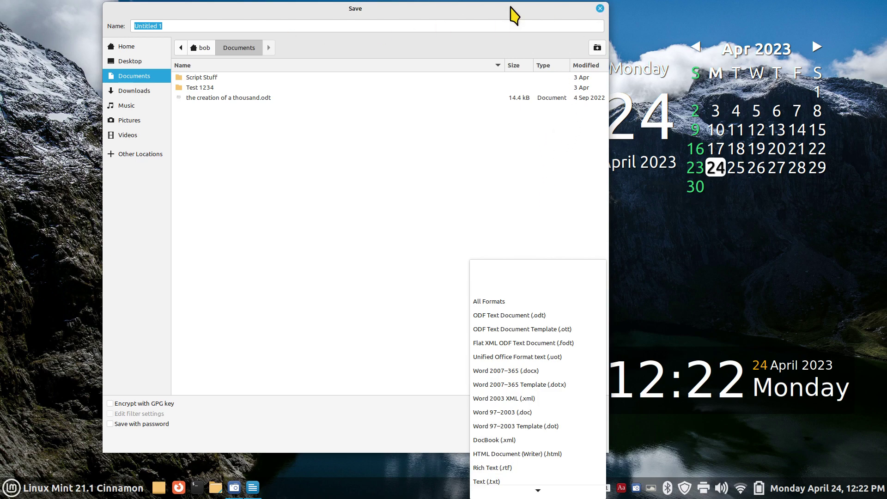
click(599, 8)
click(600, 8)
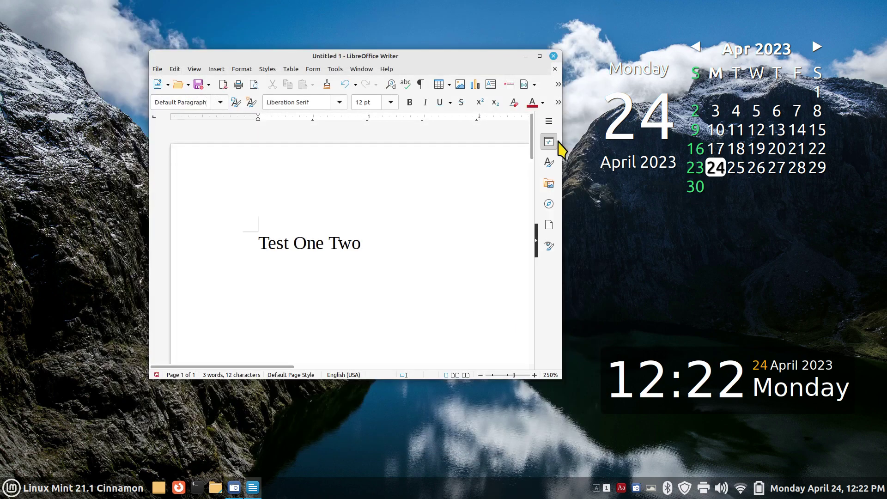
View the list of available fonts, and switch the Writer window between maximized and restored size twice.
click(339, 102)
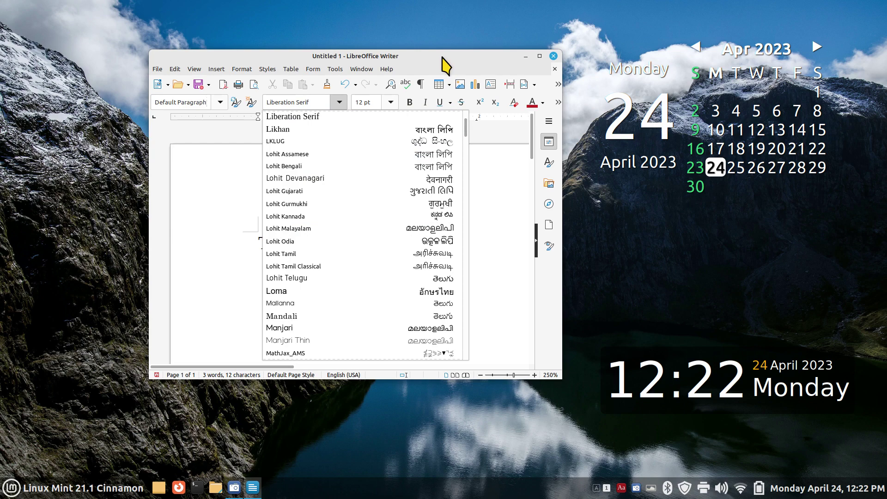
click(512, 234)
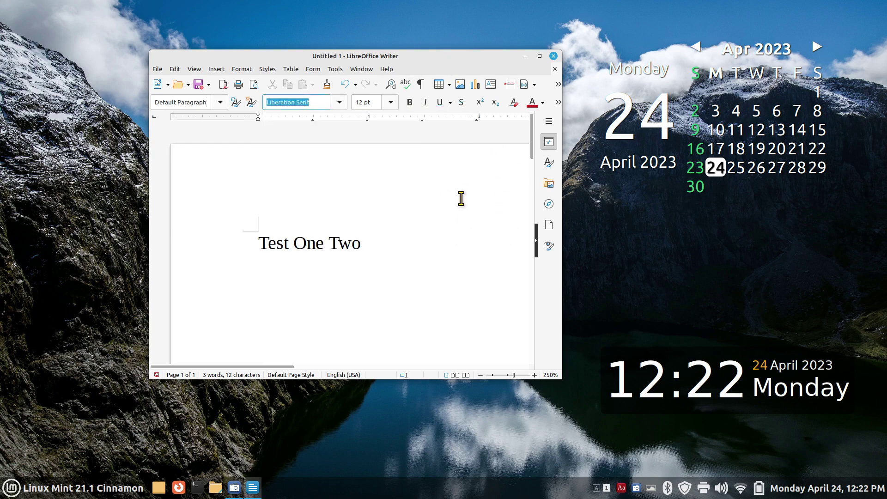
double_click(441, 56)
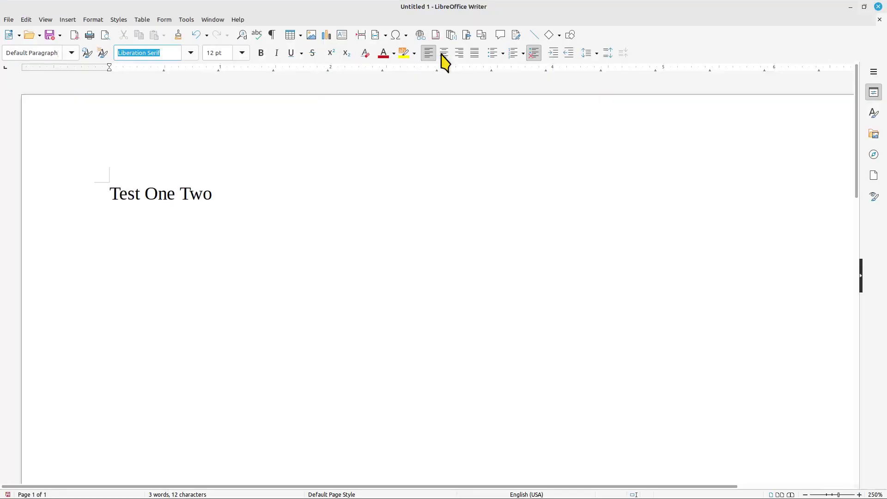
double_click(302, 13)
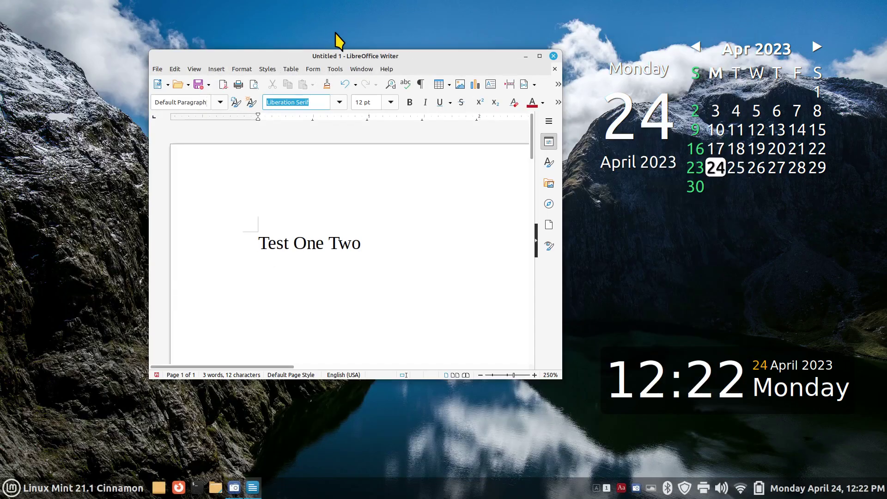
click(540, 57)
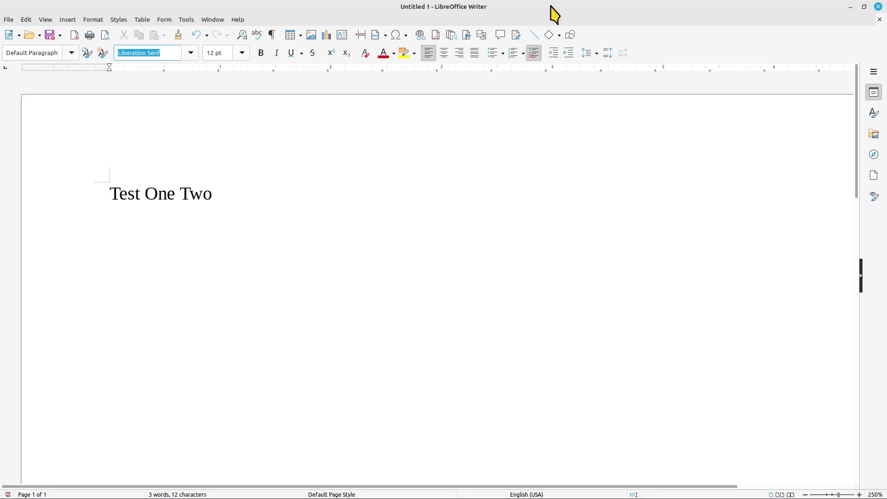
double_click(551, 6)
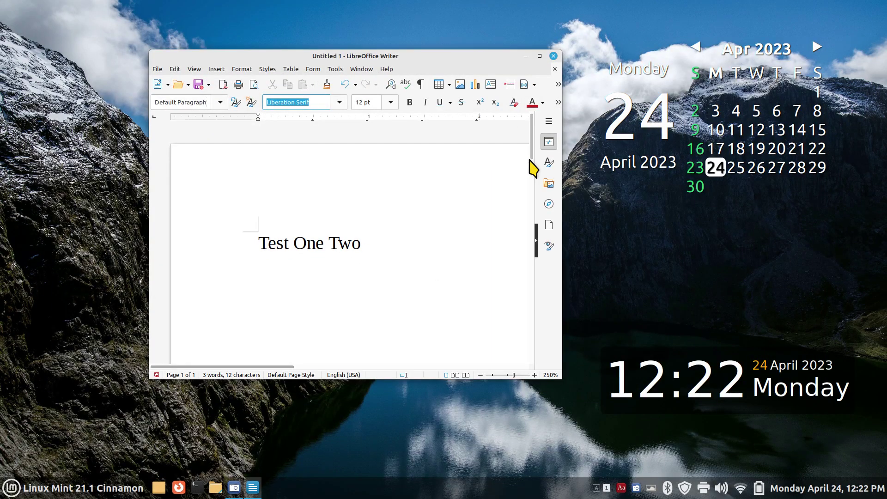
View the About LibreOffice version information, and close the Writer document without saving its changes.
click(385, 69)
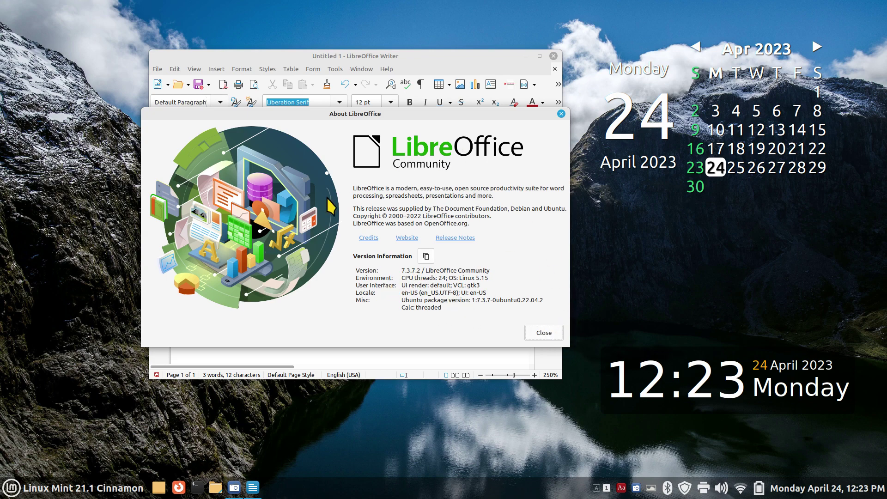
click(543, 333)
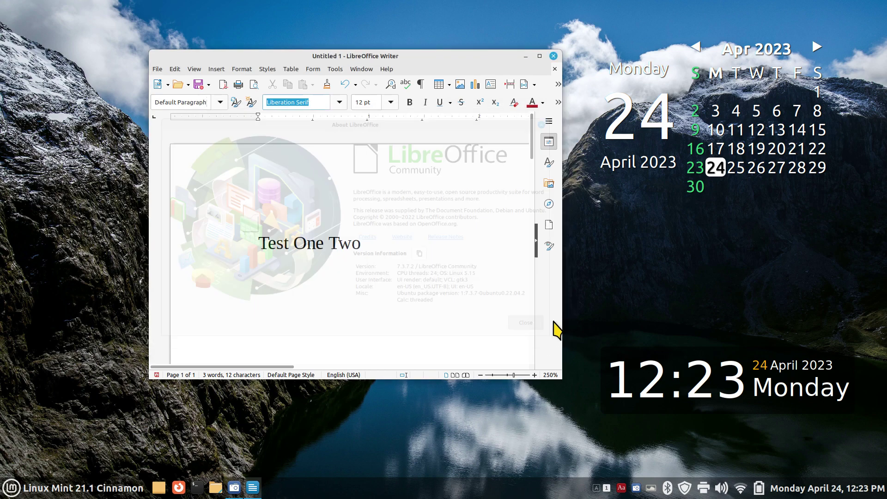
click(553, 56)
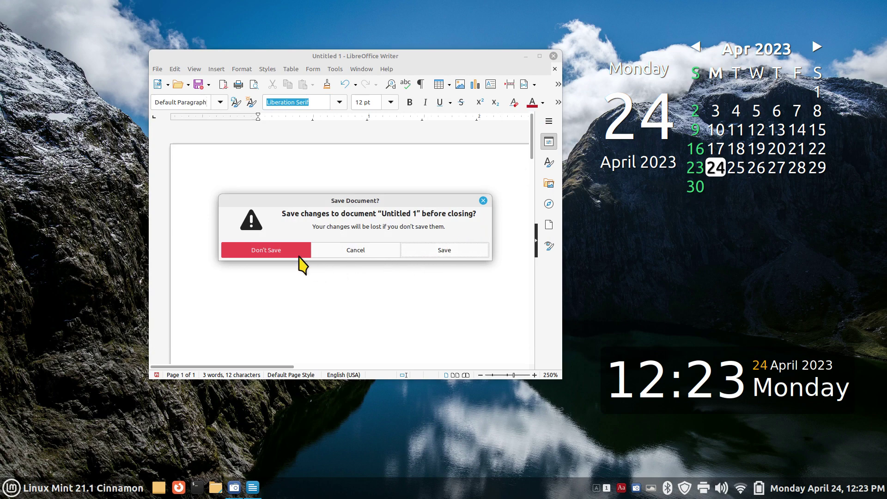
click(283, 253)
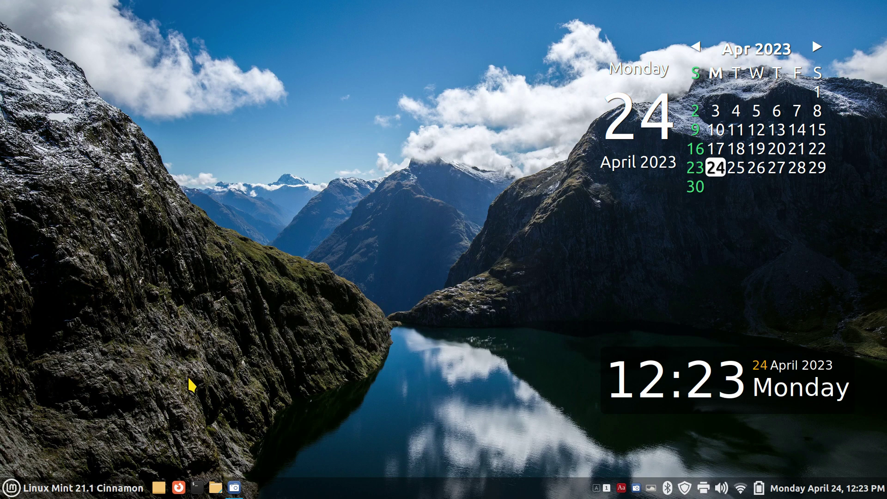
Launch LibreOffice Writer directly from the Office applications, and close its blank document.
click(14, 492)
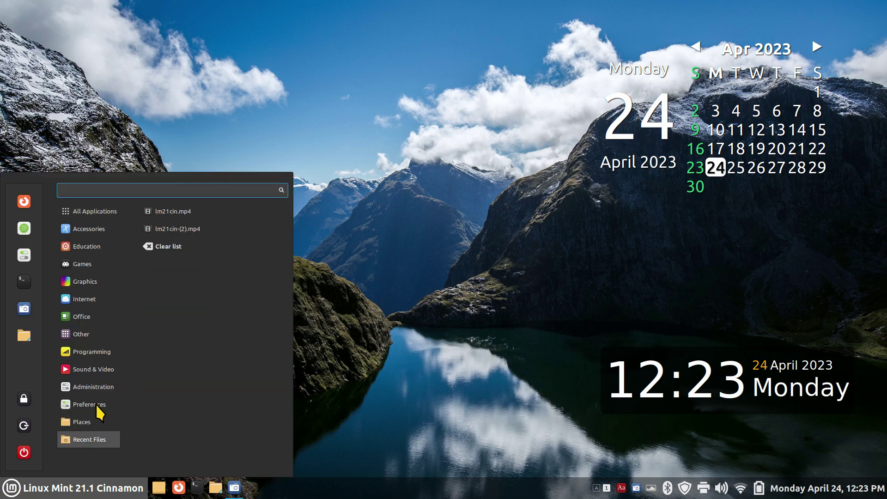
mouse_move(83, 318)
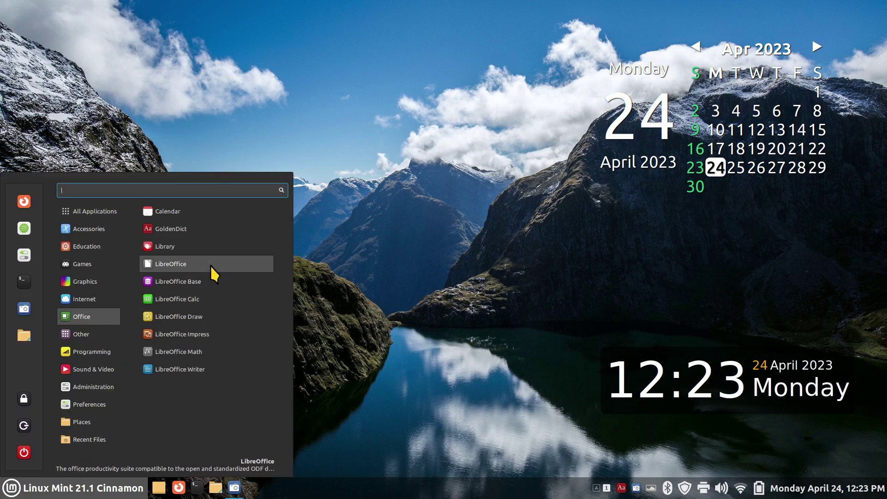
click(189, 371)
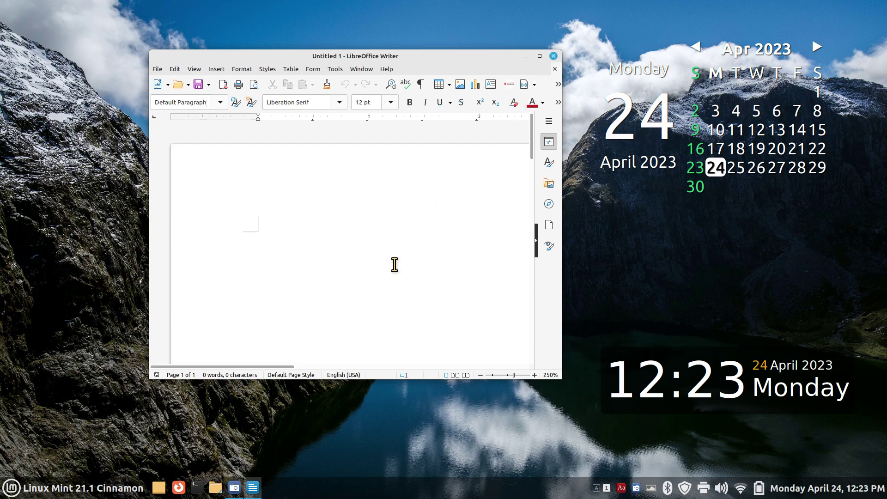
key(alt+F4)
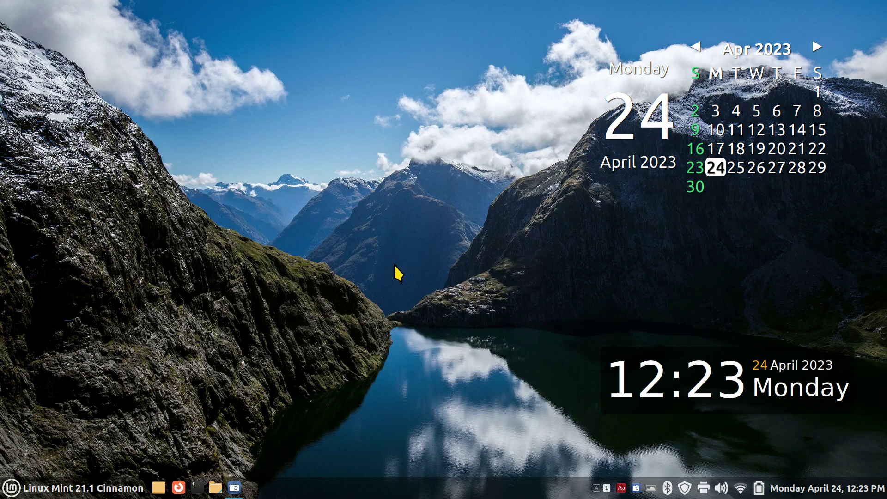